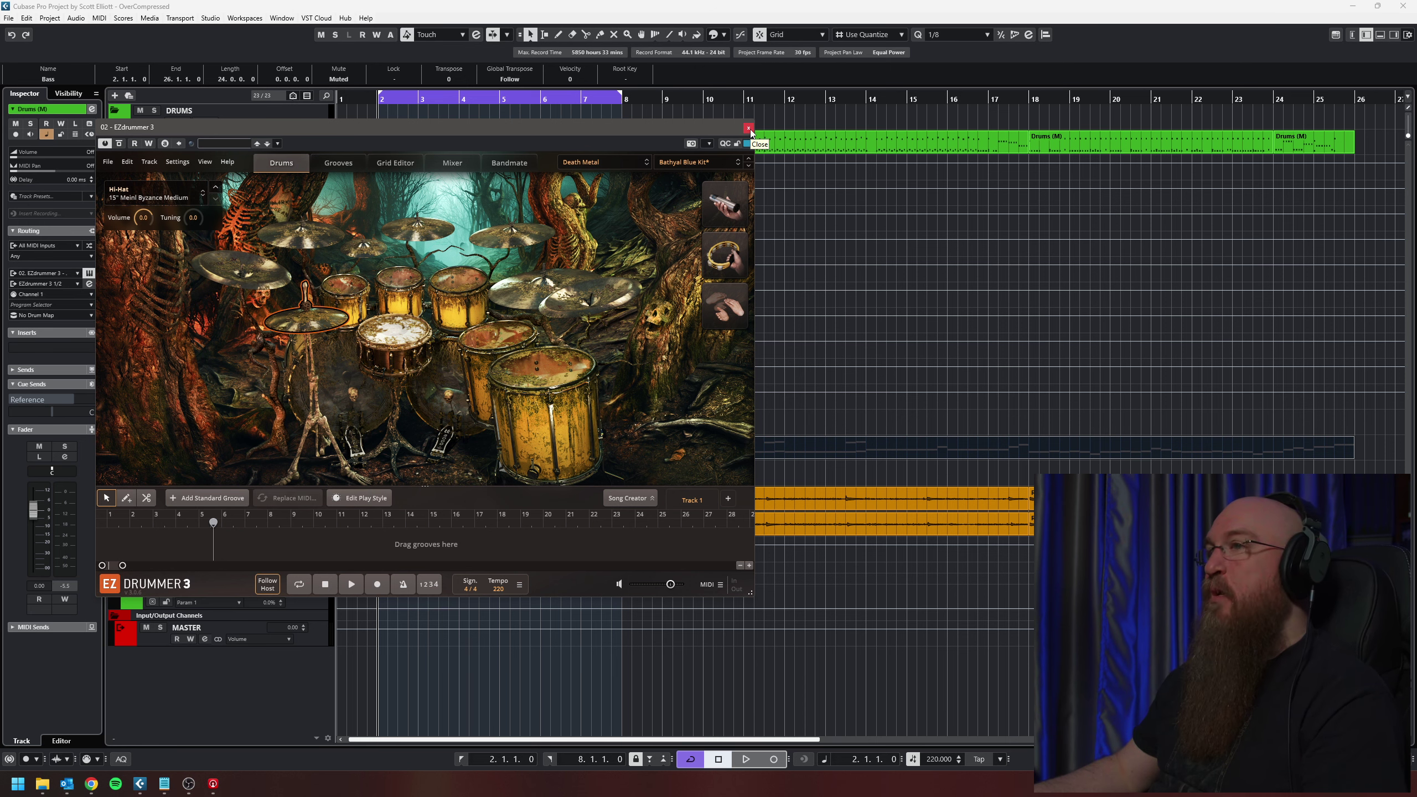
- Close the EZdrummer 3 window and load the BUSTERse compressor in the DRUMS group track's first insert slot
{"action": "left_click", "coordinate": [748, 128]}
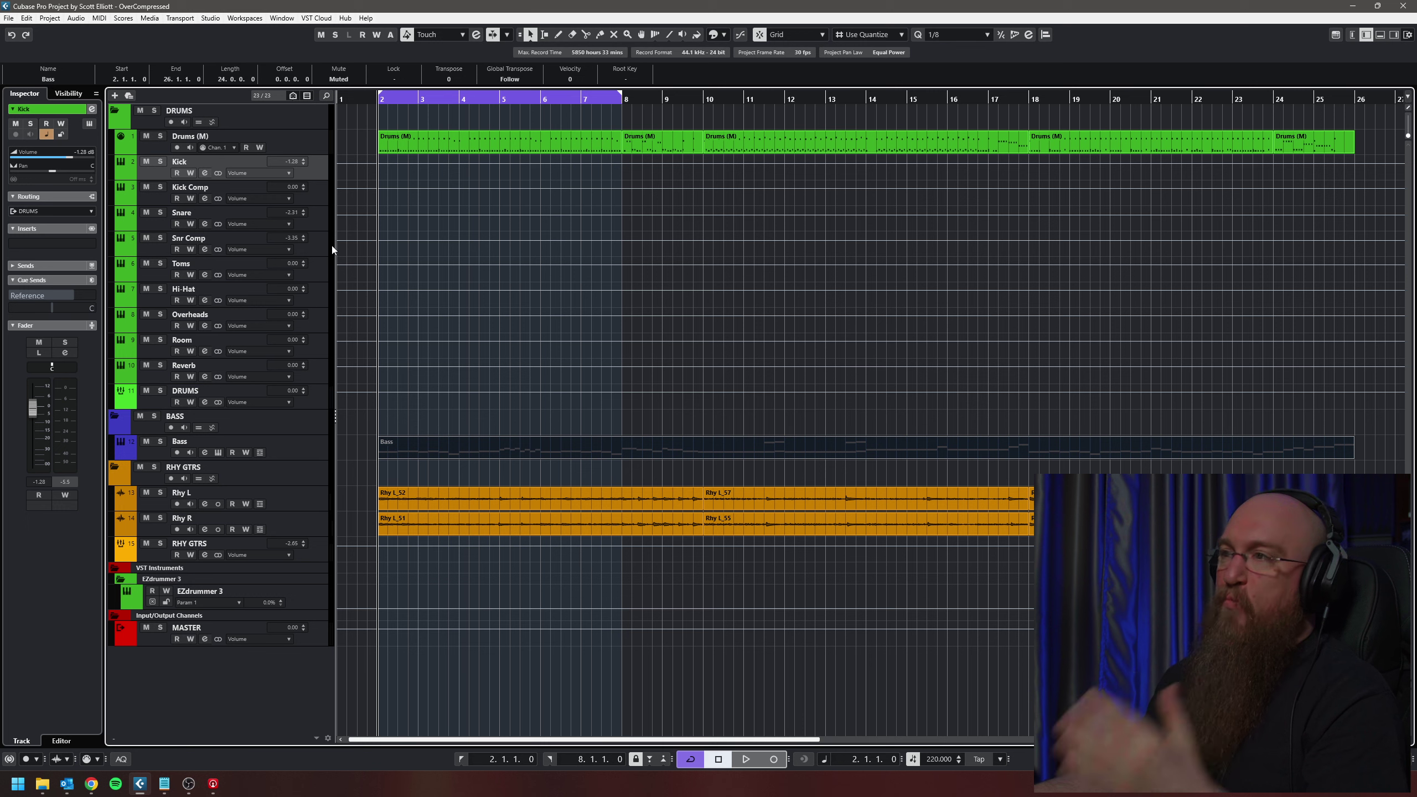
{"action": "left_click", "coordinate": [323, 370]}
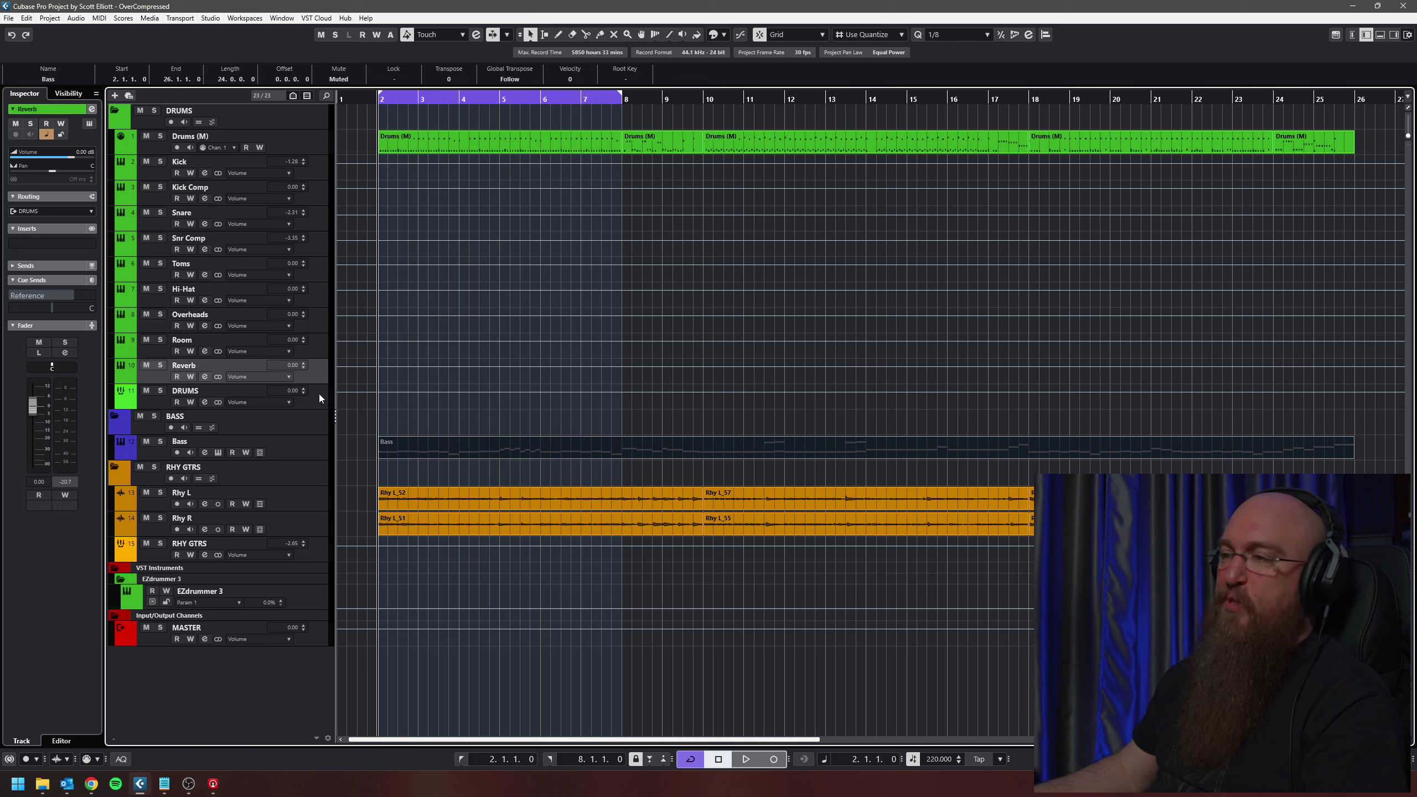
{"action": "left_click", "coordinate": [320, 394]}
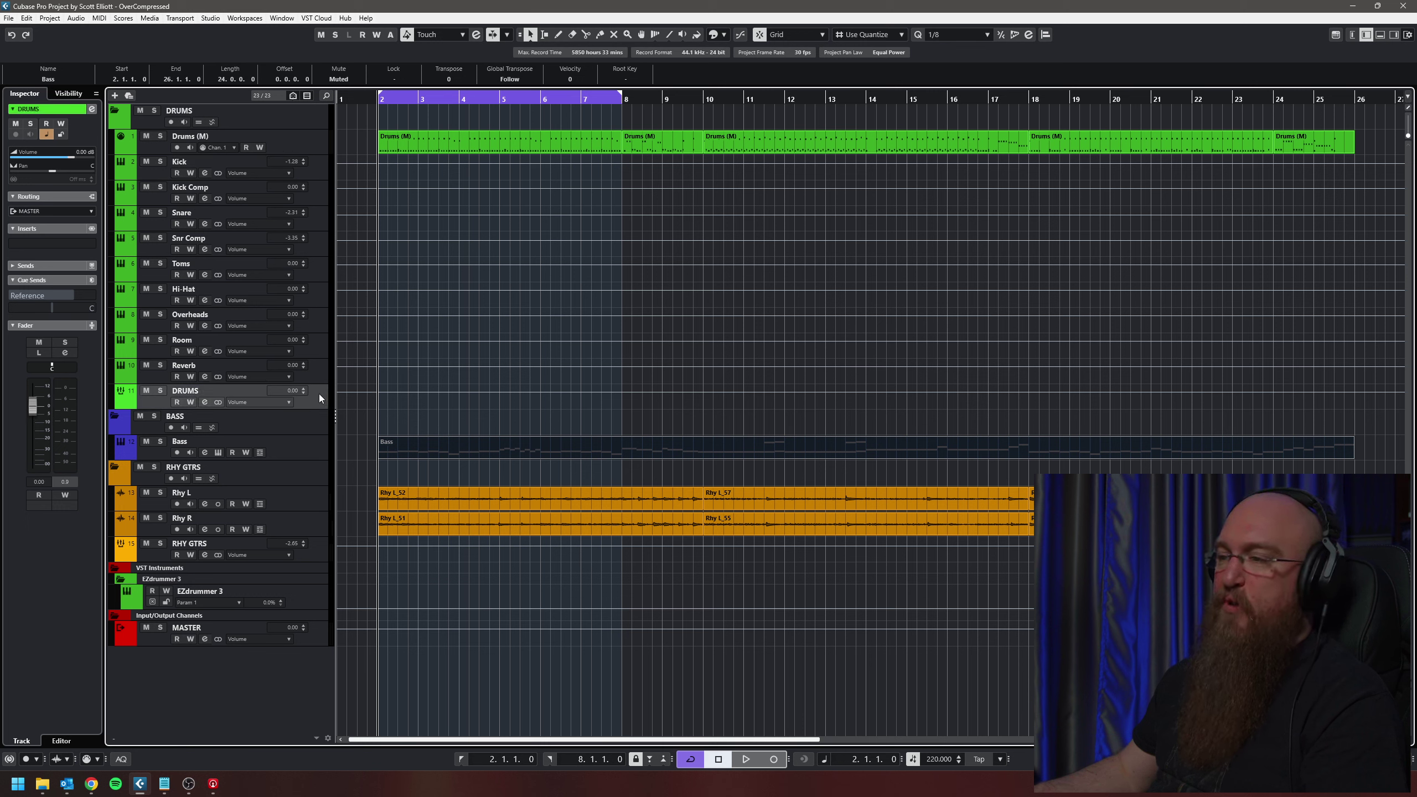
{"action": "left_click", "coordinate": [57, 244]}
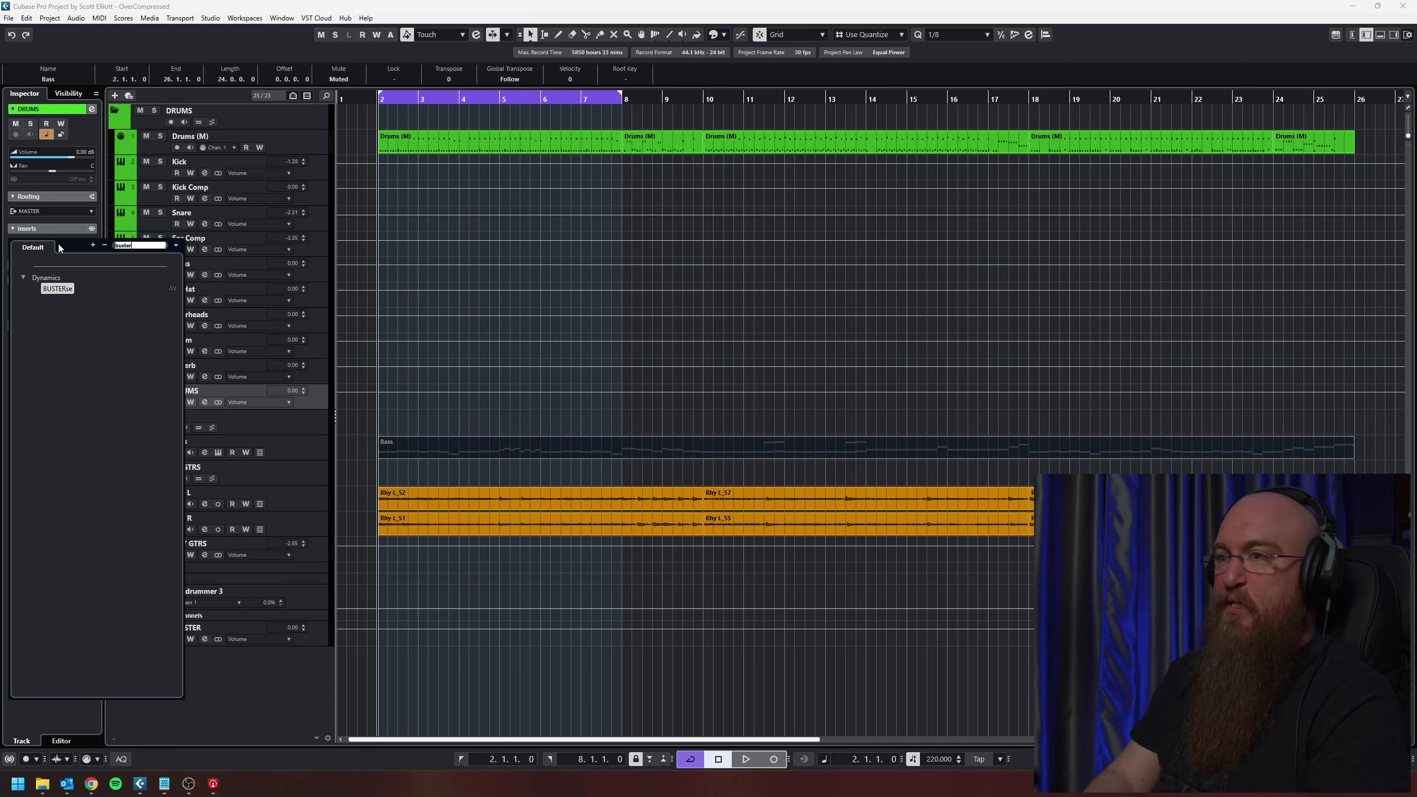
{"action": "key", "text": "Escape"}
{"action": "left_click_drag", "start_coordinate": [327, 133], "coordinate": [310, 127]}
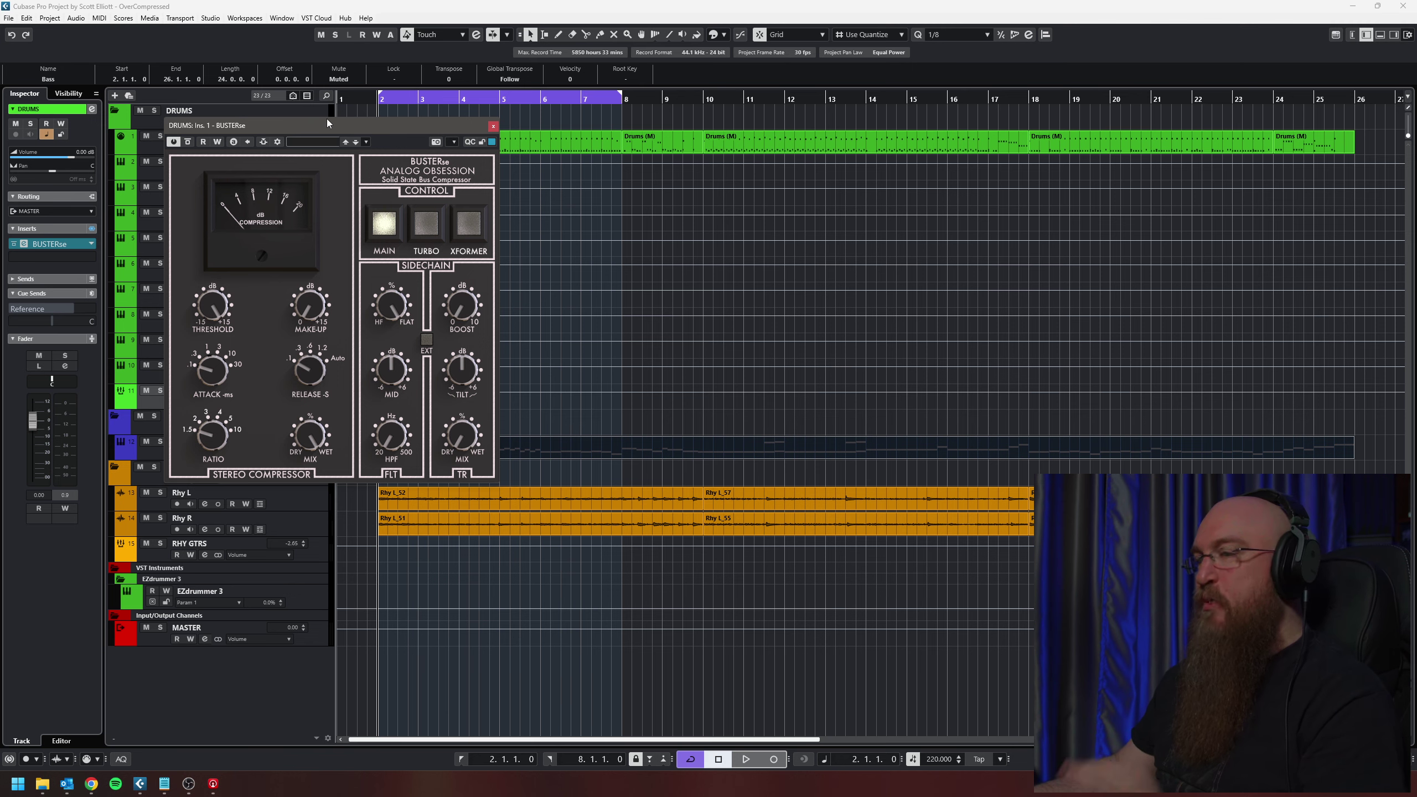
{"action": "left_click_drag", "start_coordinate": [328, 120], "coordinate": [349, 120]}
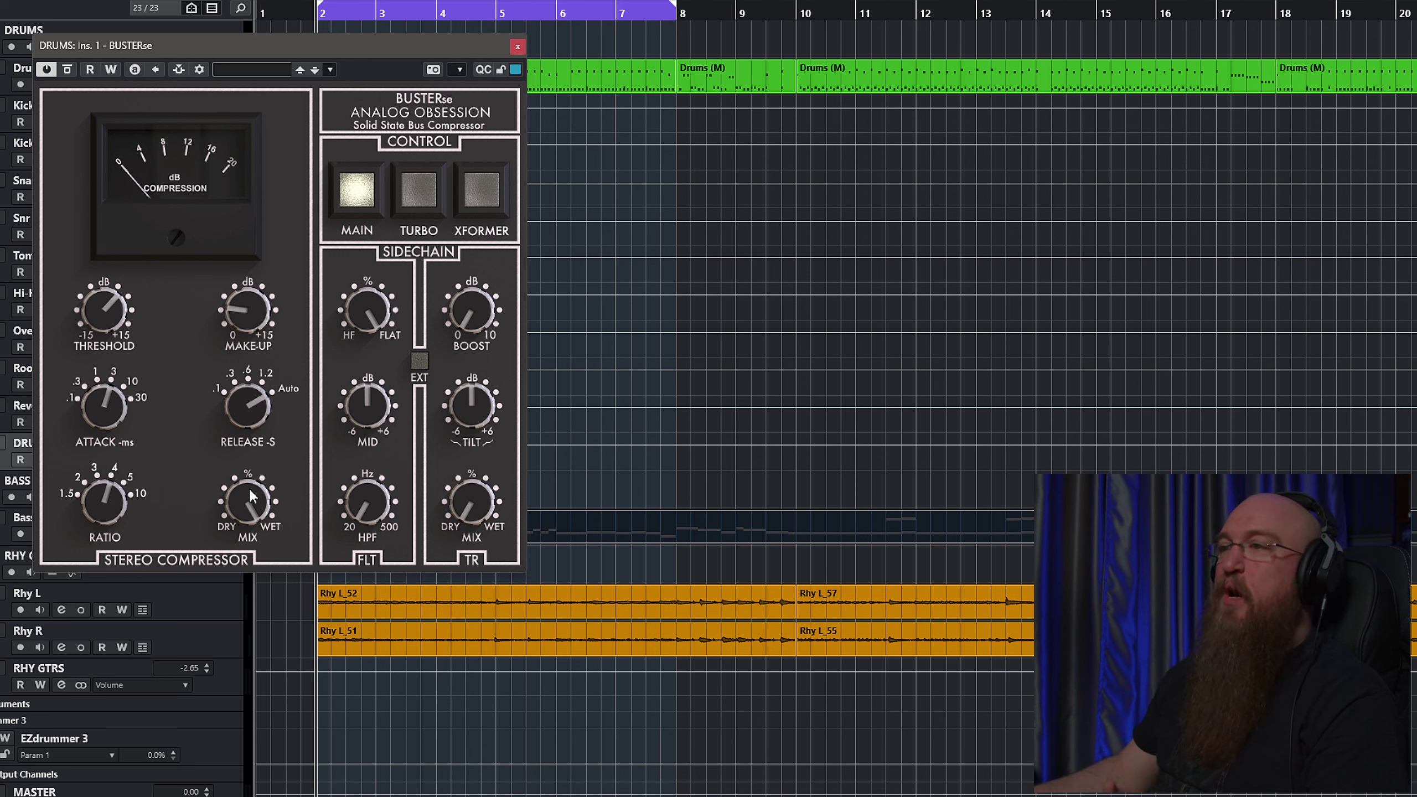
- Set the BUSTERse threshold to +15 dB, make-up to 0 and ratio to 2
{"action": "left_click_drag", "start_coordinate": [103, 310], "coordinate": [245, 380]}
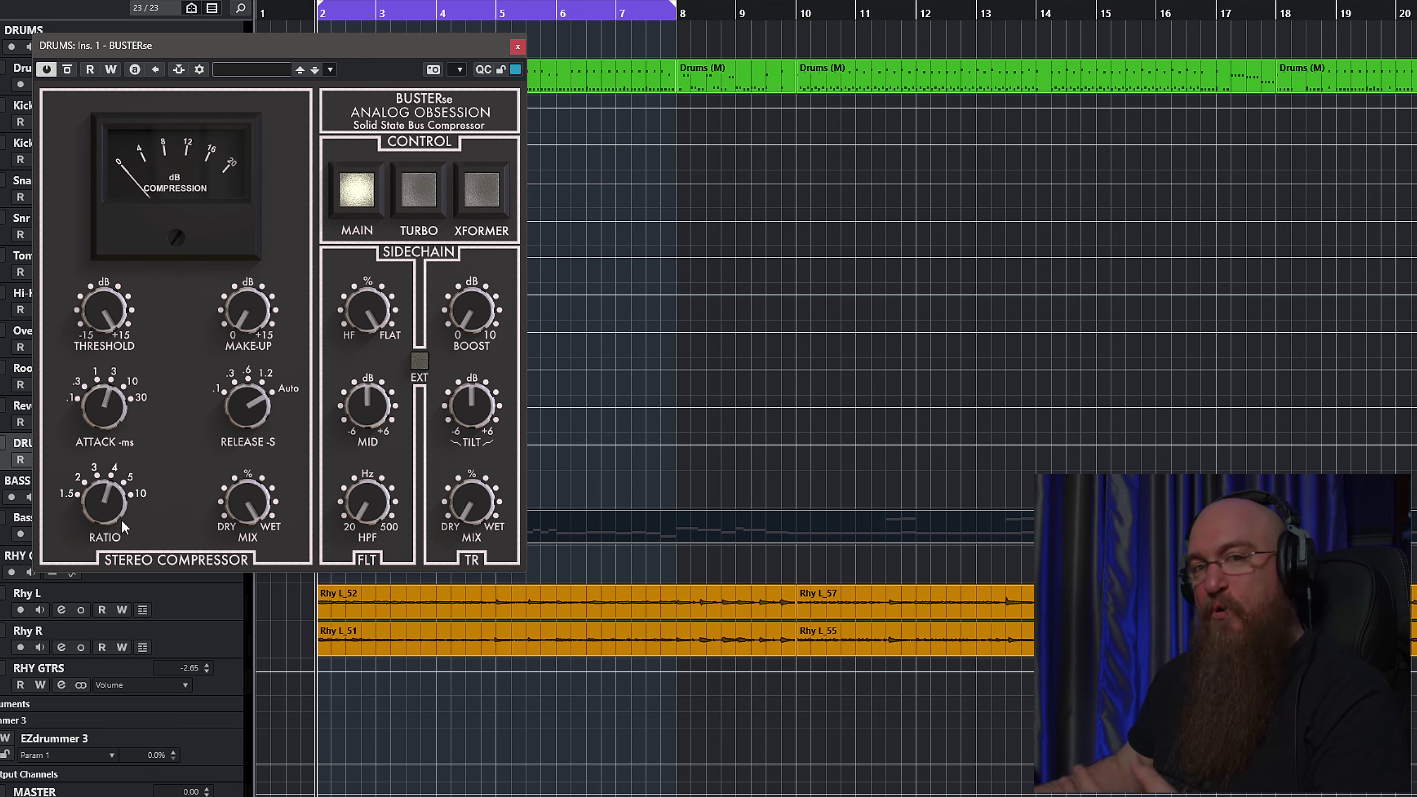
{"action": "mouse_move", "coordinate": [112, 503]}
{"action": "left_mouse_down"}
{"action": "mouse_move", "coordinate": [111, 517]}
{"action": "mouse_move", "coordinate": [113, 491]}
{"action": "mouse_move", "coordinate": [101, 491]}
{"action": "left_mouse_up"}
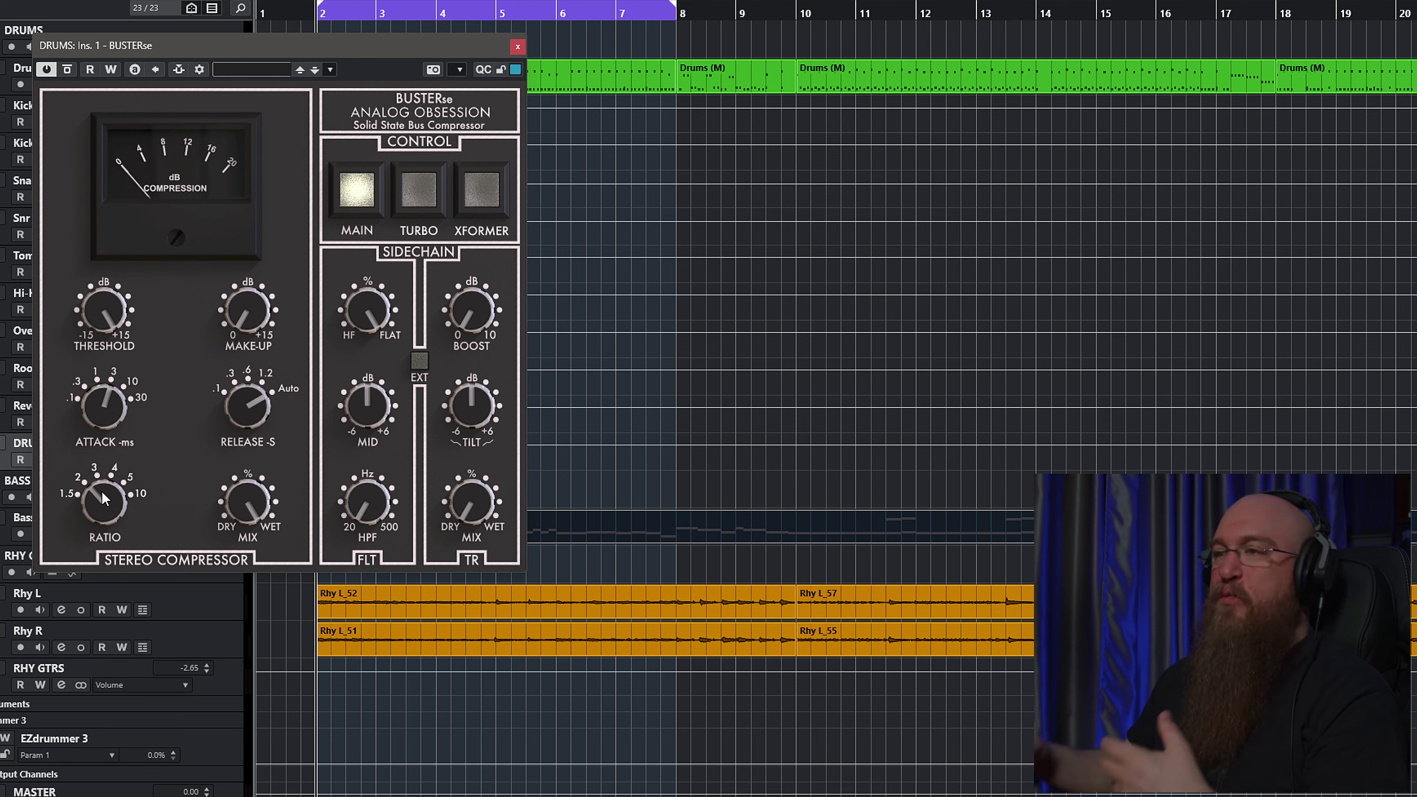
{"action": "left_click_drag", "start_coordinate": [106, 311], "coordinate": [120, 314]}
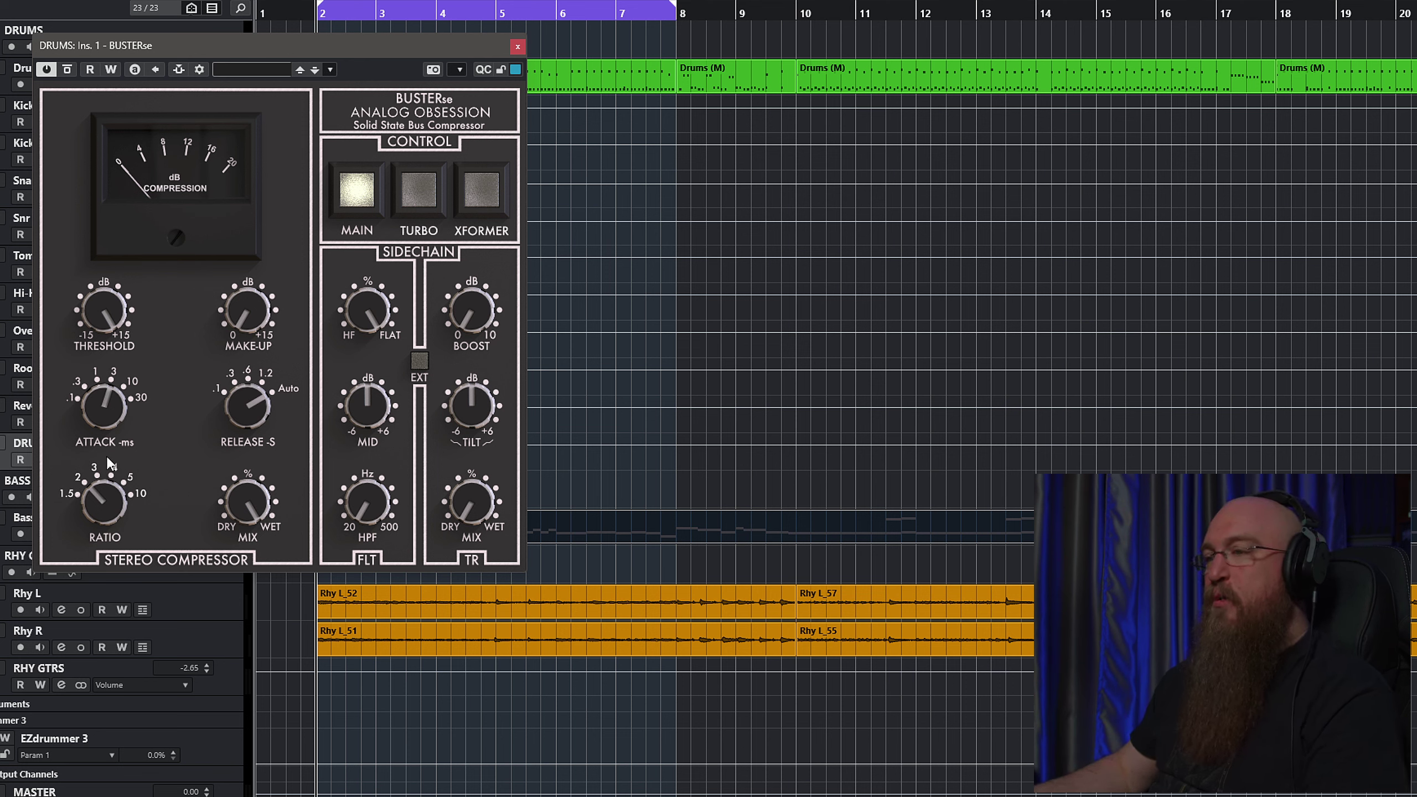
- Reduce the BUSTERse compressor mix from fully wet and raise its sidechain high-pass filter to about a third of its range
{"action": "mouse_move", "coordinate": [254, 409]}
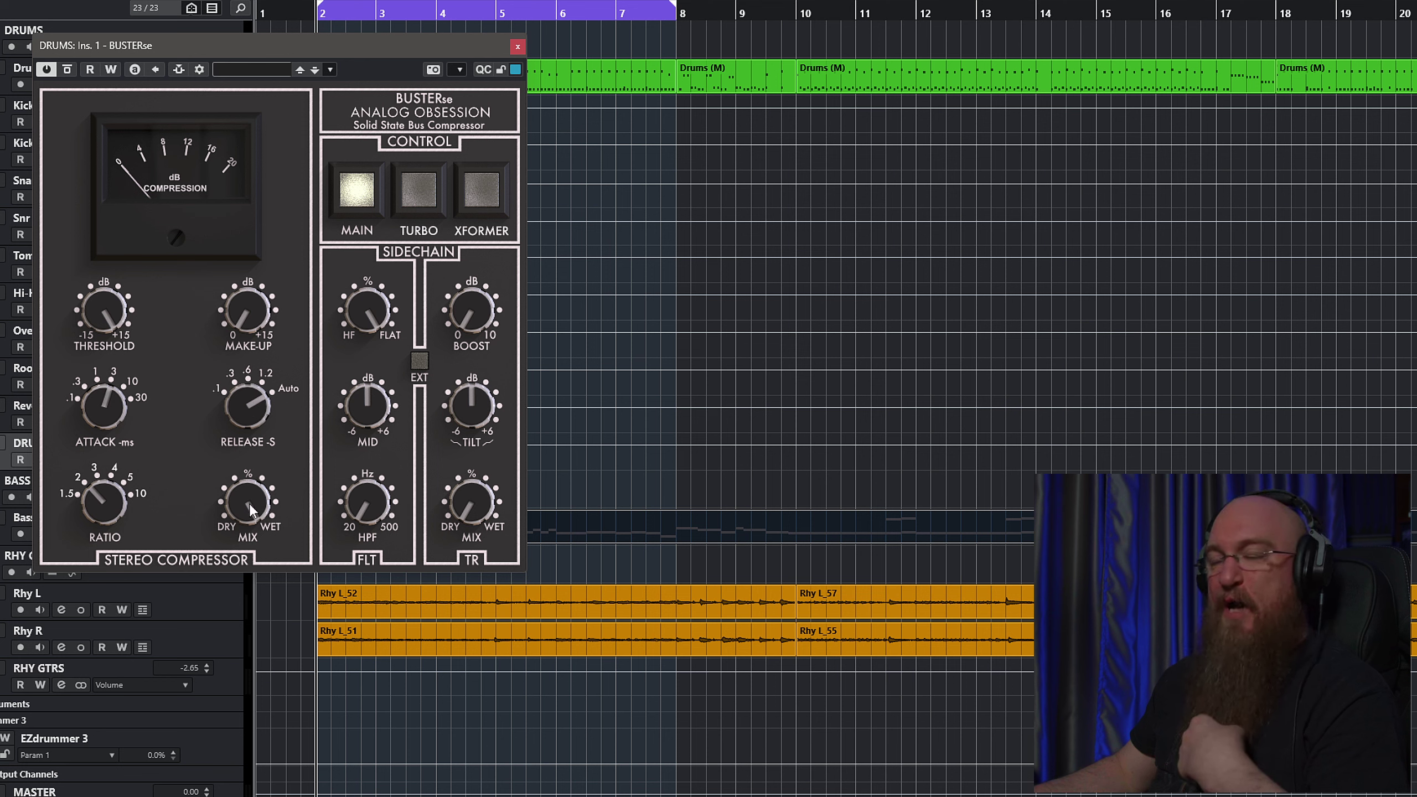
{"action": "left_click_drag", "start_coordinate": [257, 511], "coordinate": [249, 513]}
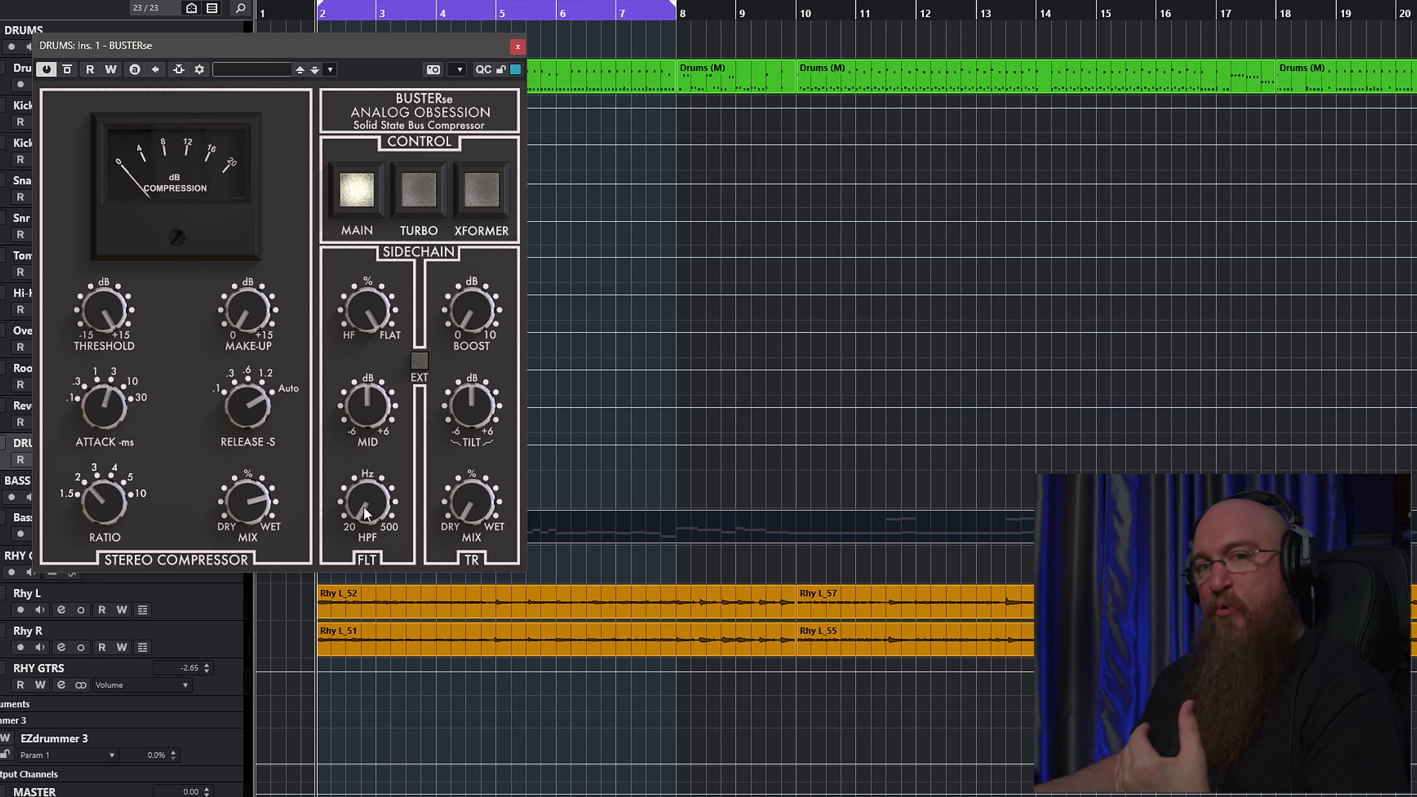
{"action": "left_click_drag", "start_coordinate": [365, 514], "coordinate": [366, 471]}
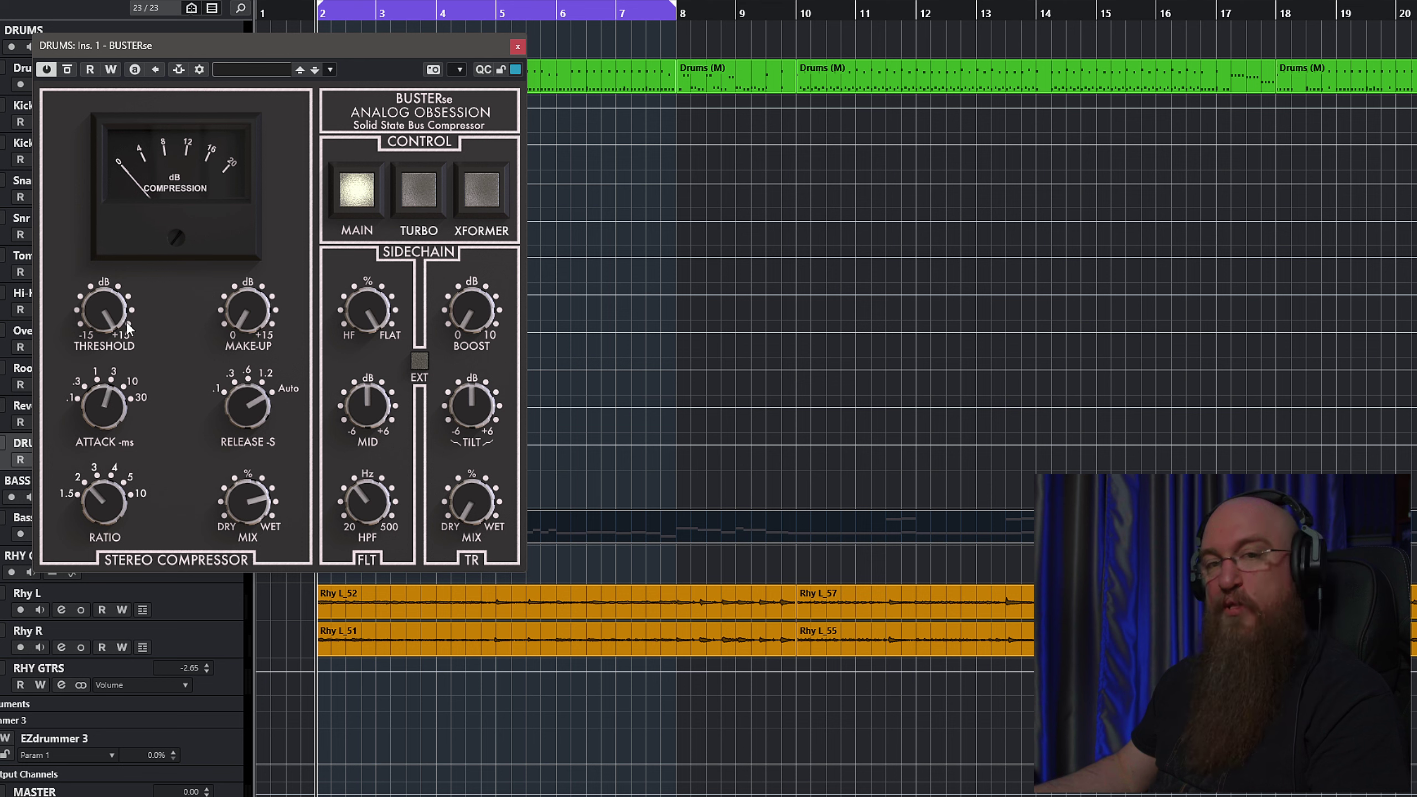
- Lower the BUSTERse threshold while the loop plays and raise the make-up gain to about 1.3 dB
{"action": "key", "text": "space"}
{"action": "mouse_move", "coordinate": [95, 303]}
{"action": "left_mouse_down"}
{"action": "mouse_move", "coordinate": [96, 267]}
{"action": "mouse_move", "coordinate": [95, 290]}
{"action": "left_mouse_up"}
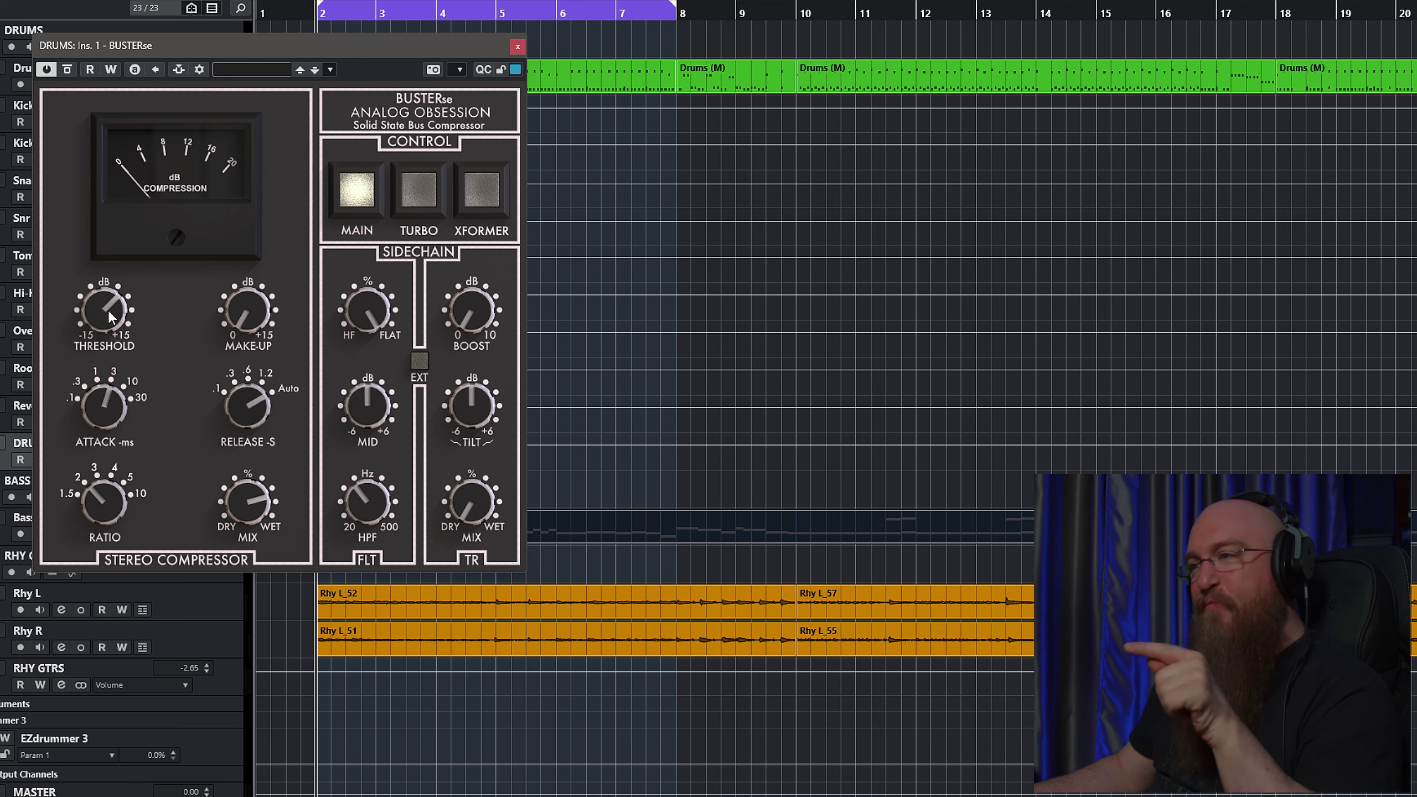
{"action": "left_click", "coordinate": [244, 327]}
{"action": "key", "text": "space"}
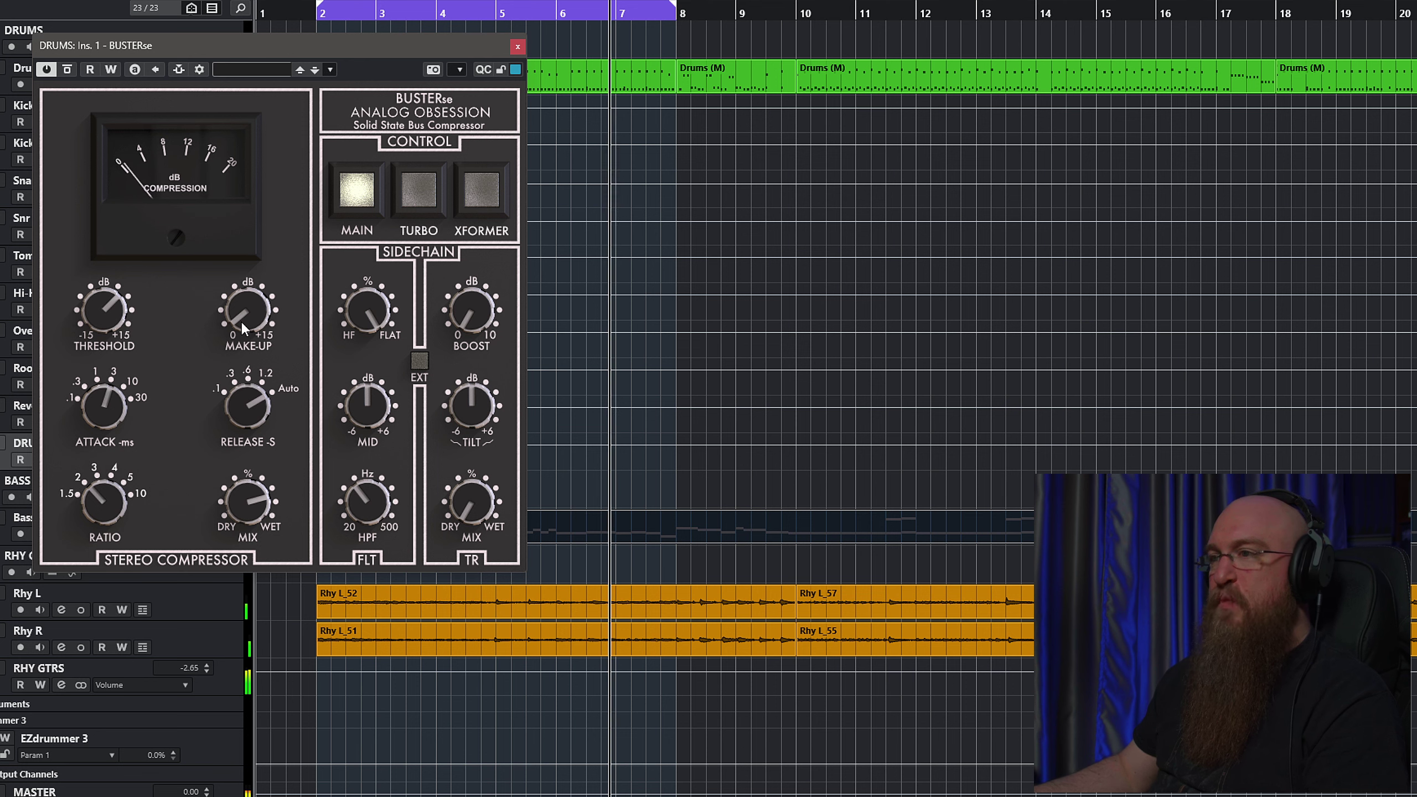
{"action": "key", "text": "space"}
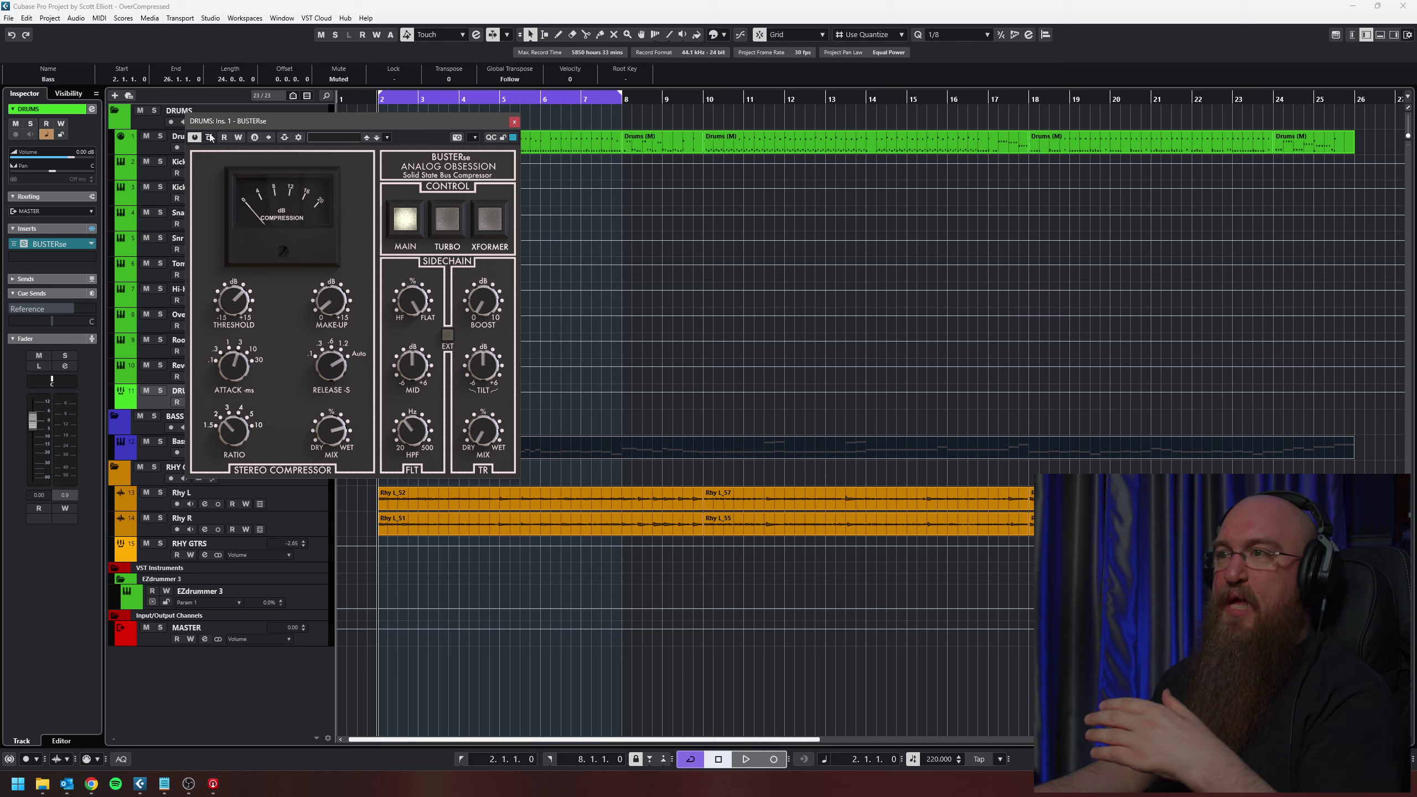
- Compare the looped drums with BUSTERse bypassed and active during playback
{"action": "left_click", "coordinate": [210, 141]}
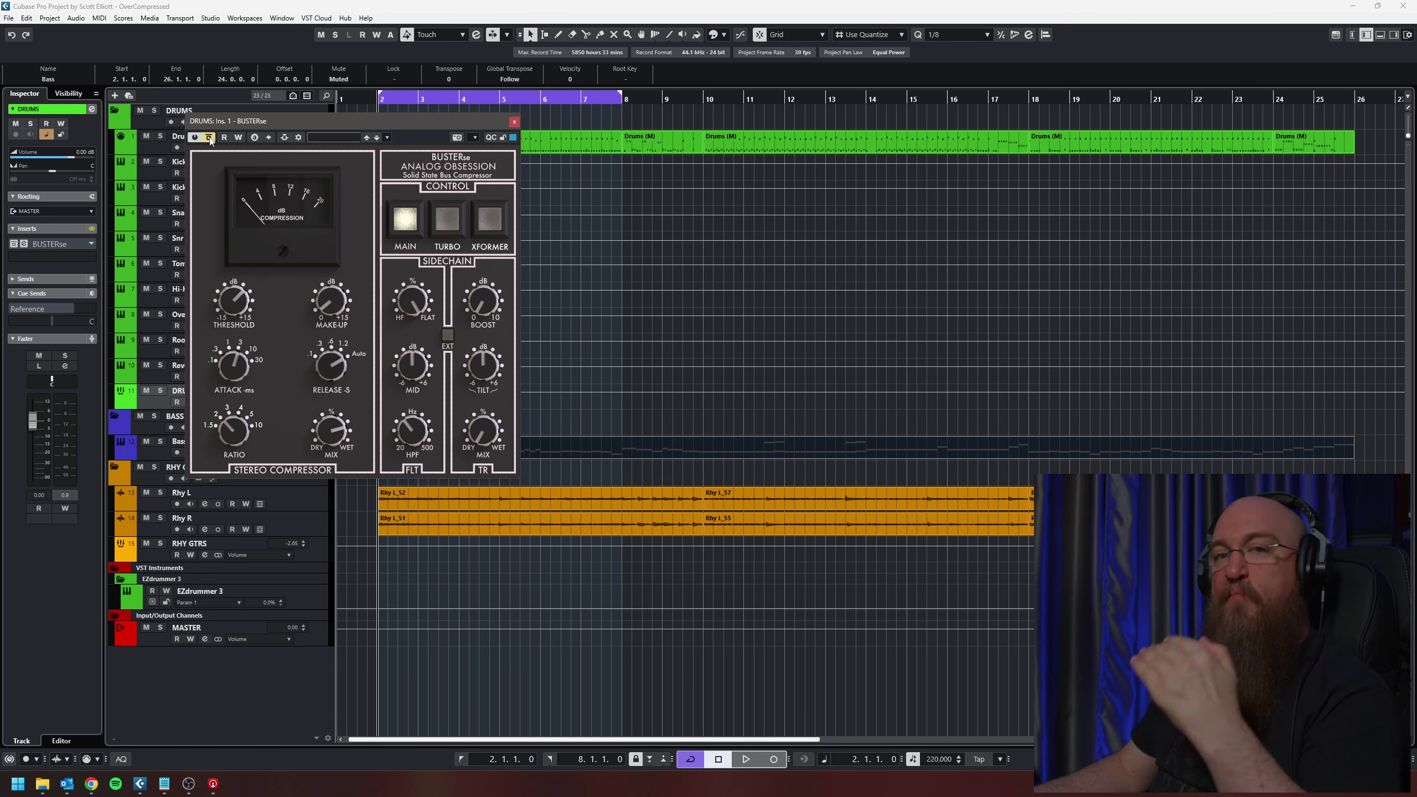
{"action": "key", "text": "space"}
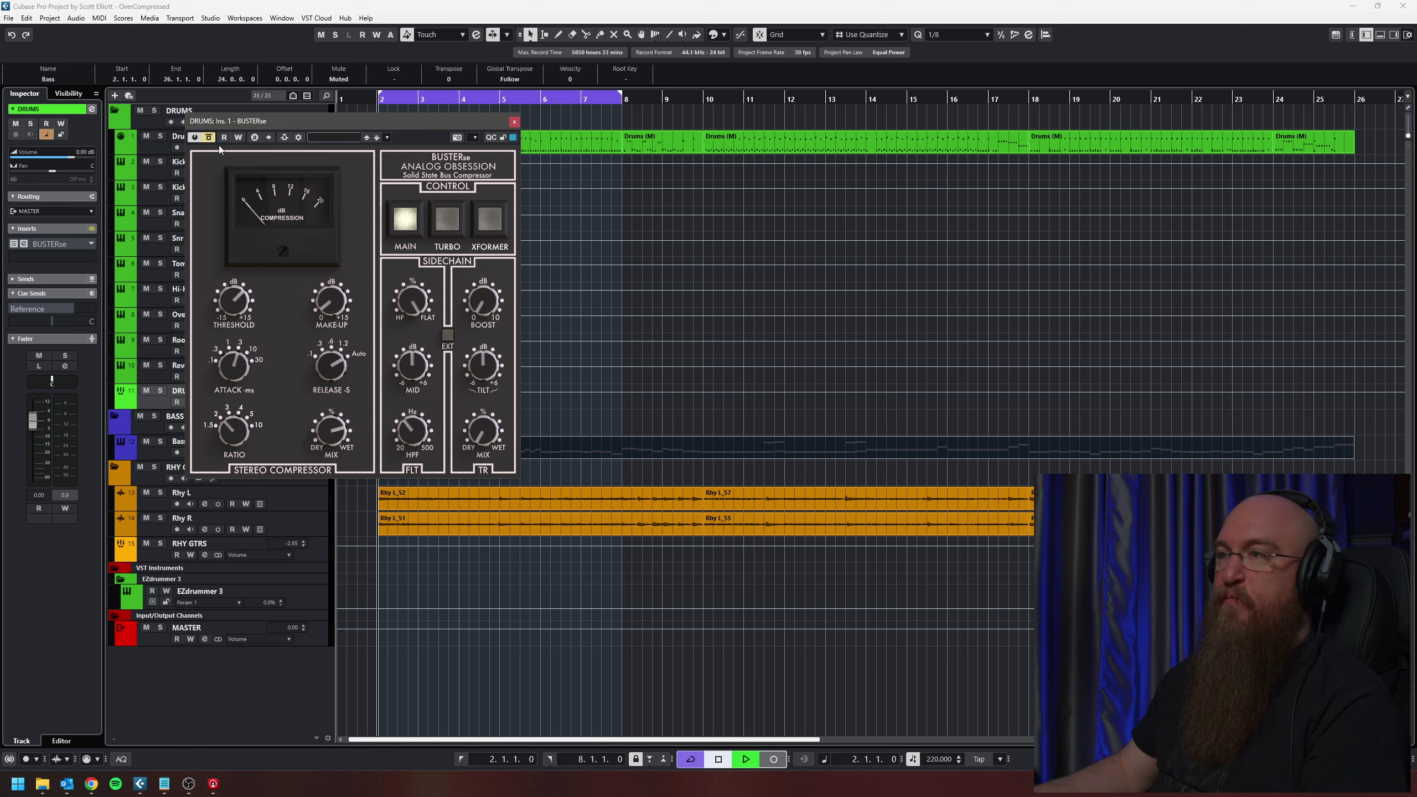
{"action": "left_click", "coordinate": [211, 139]}
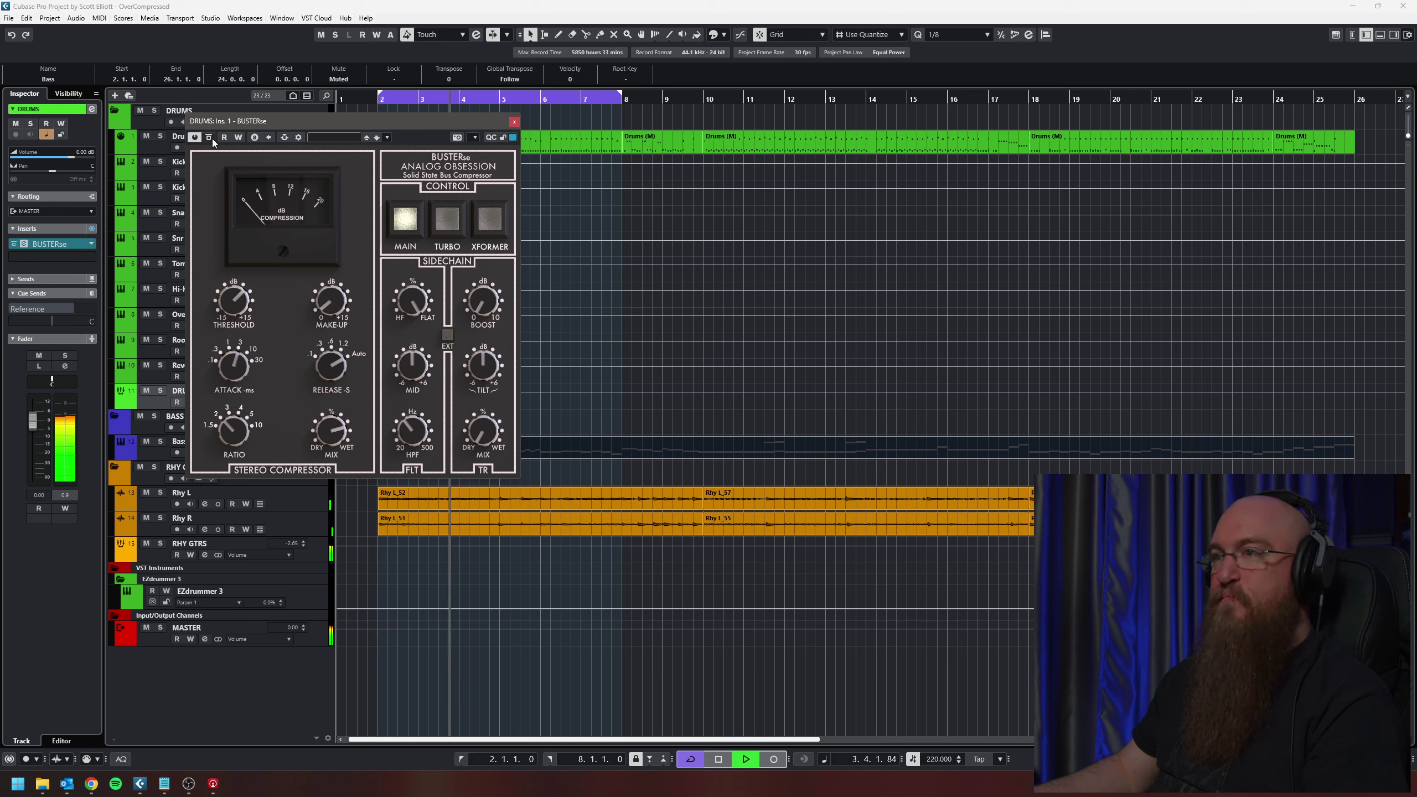
{"action": "mouse_move", "coordinate": [335, 306]}
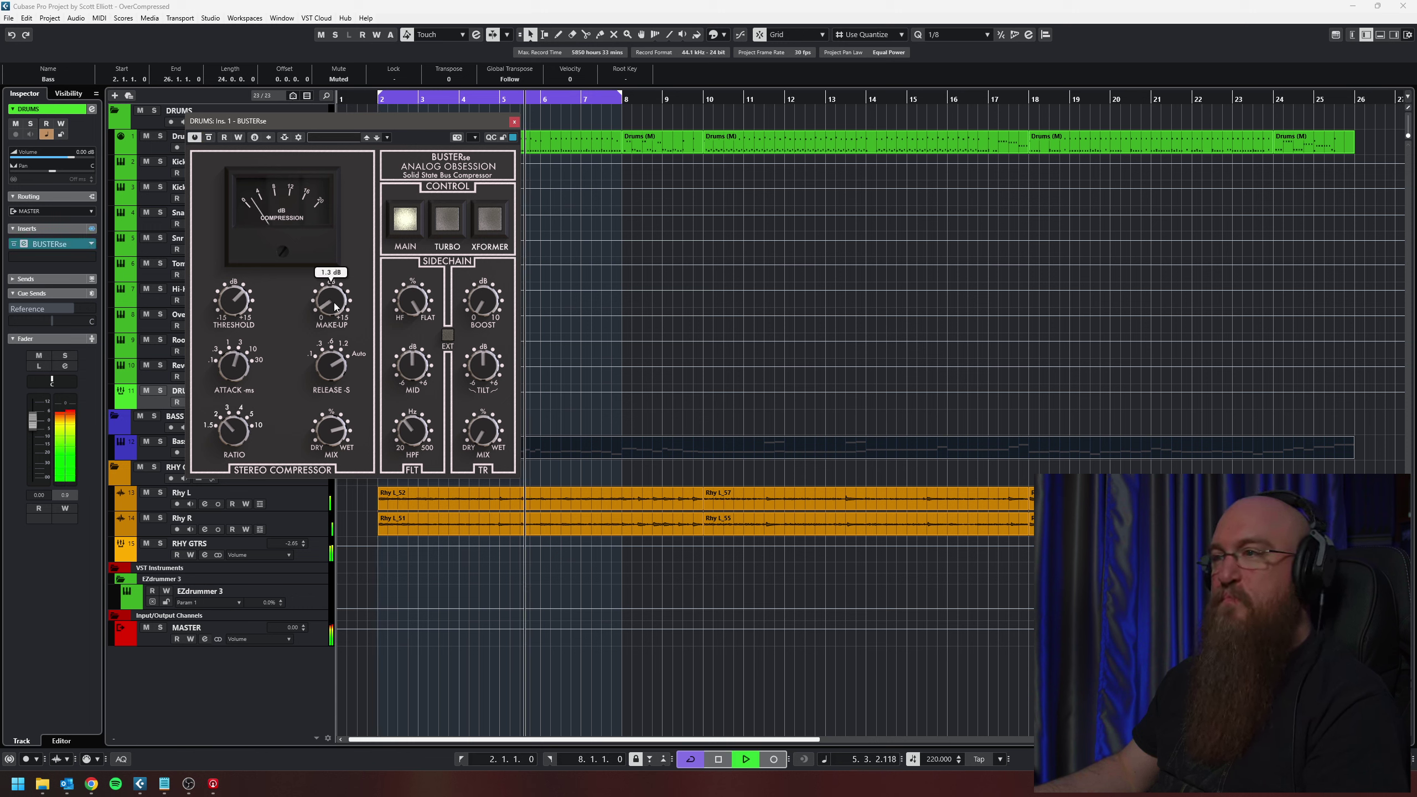
{"action": "left_click", "coordinate": [209, 138]}
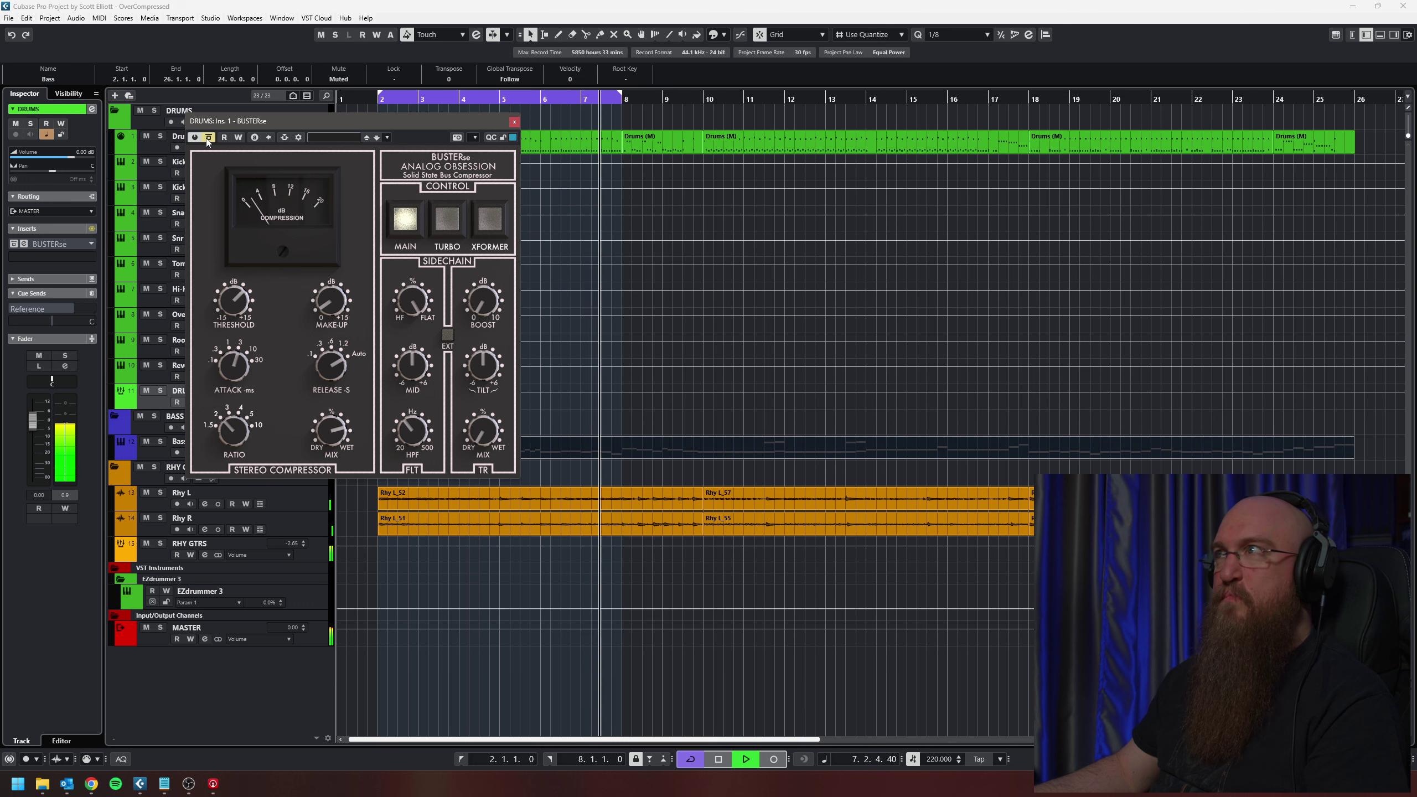
{"action": "left_click", "coordinate": [208, 139]}
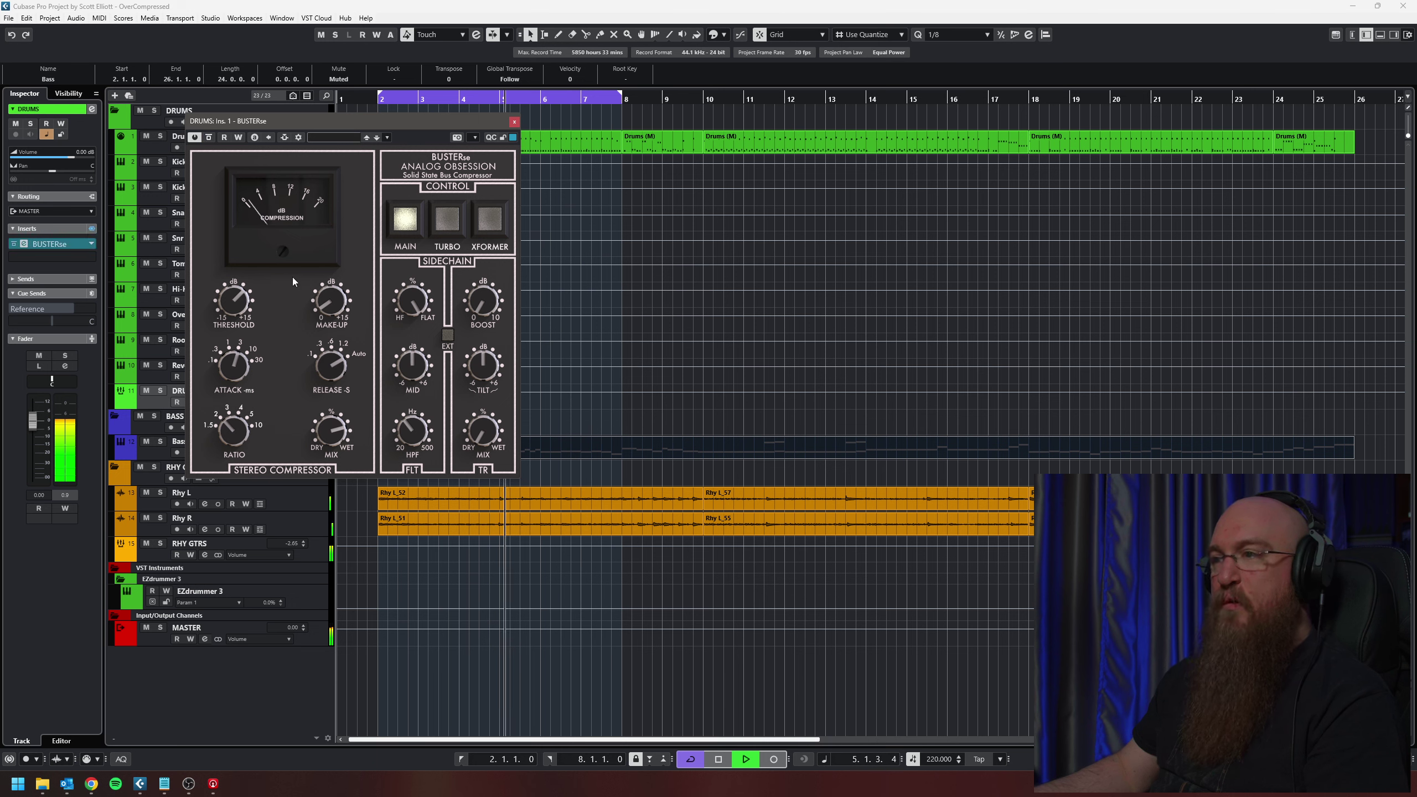
{"action": "key", "text": "space"}
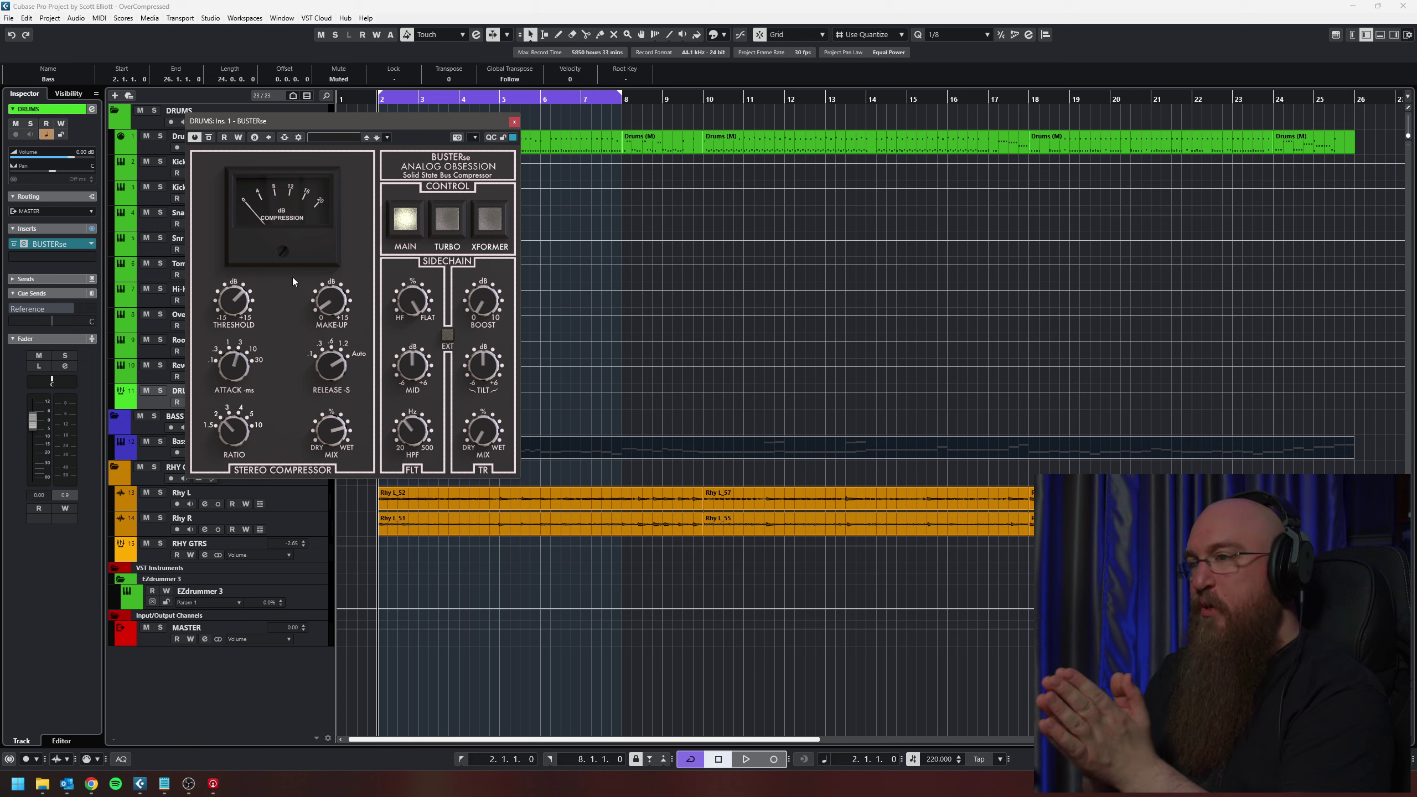
- Bypass BUSTERse and load Drumflex in the DRUMS group track's second insert slot
{"action": "left_click", "coordinate": [514, 121]}
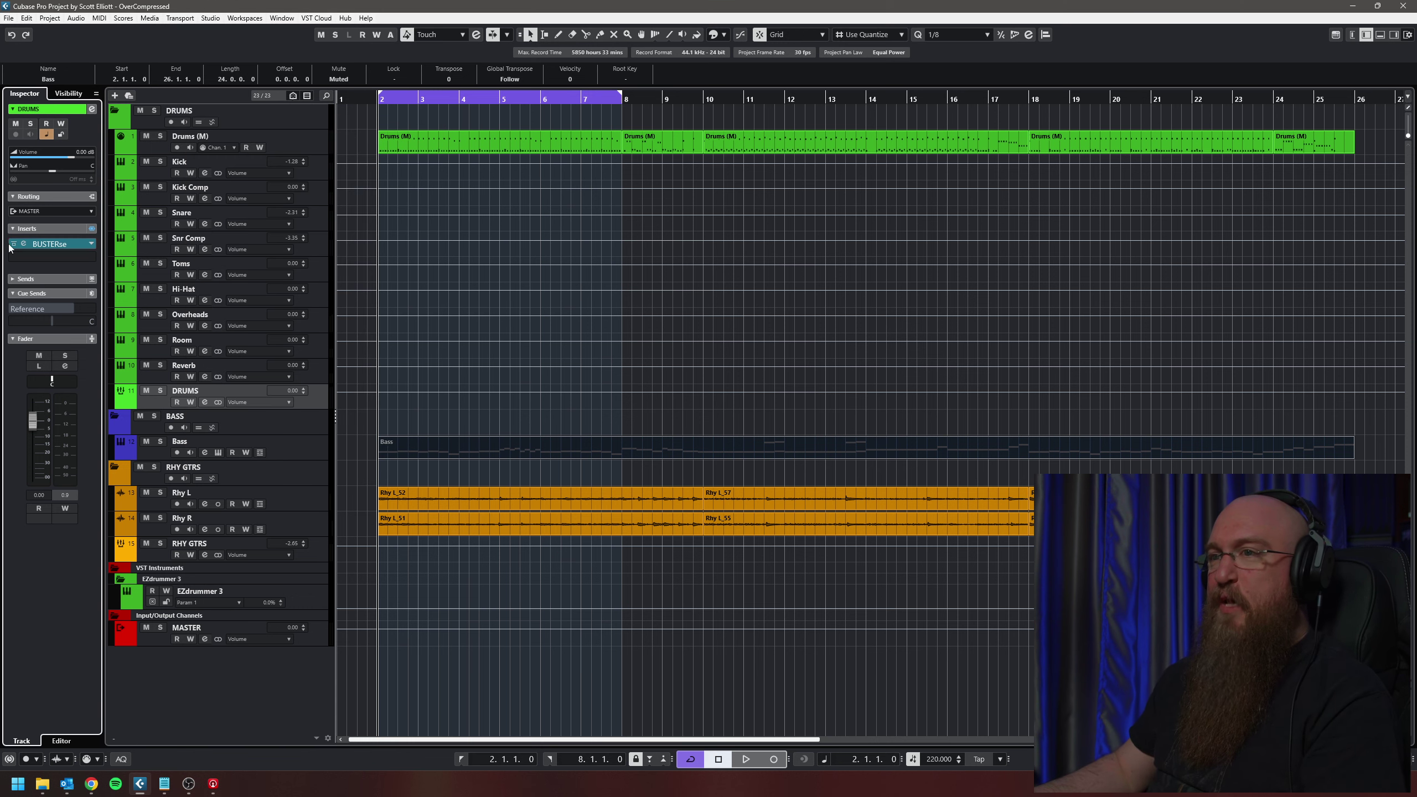
{"action": "left_click", "coordinate": [50, 258]}
{"action": "type", "text": "drumfle"}
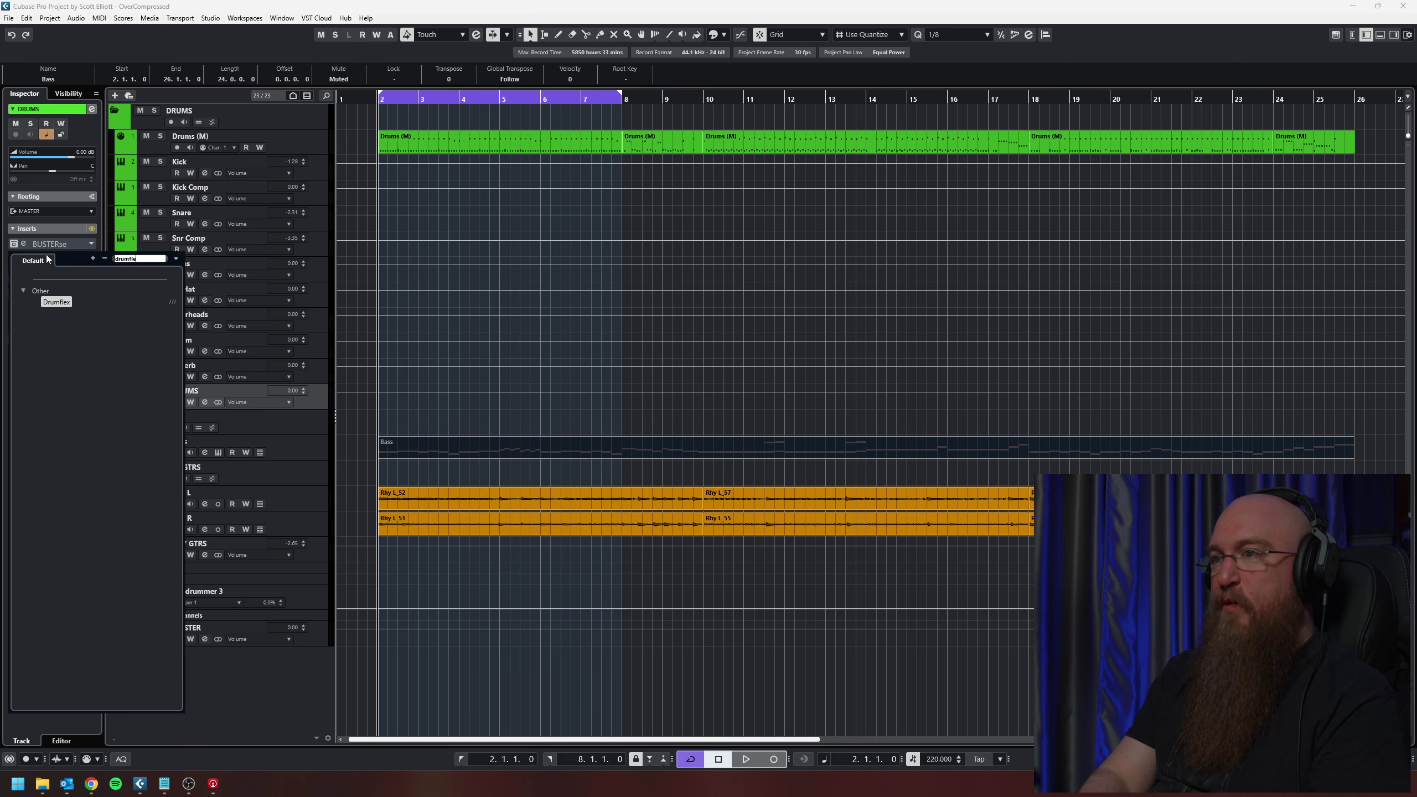
{"action": "key", "text": "Escape"}
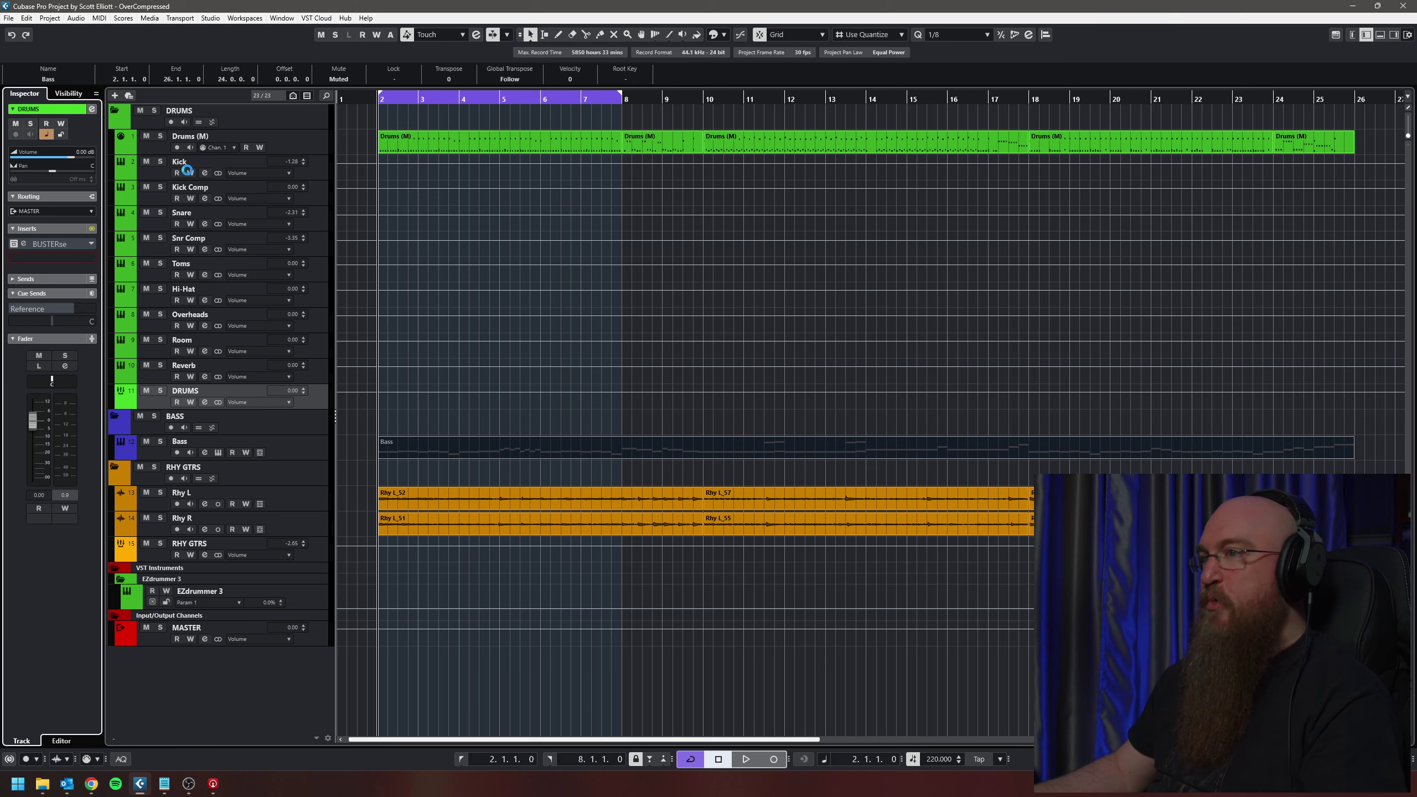
{"action": "left_click_drag", "start_coordinate": [646, 140], "coordinate": [322, 123]}
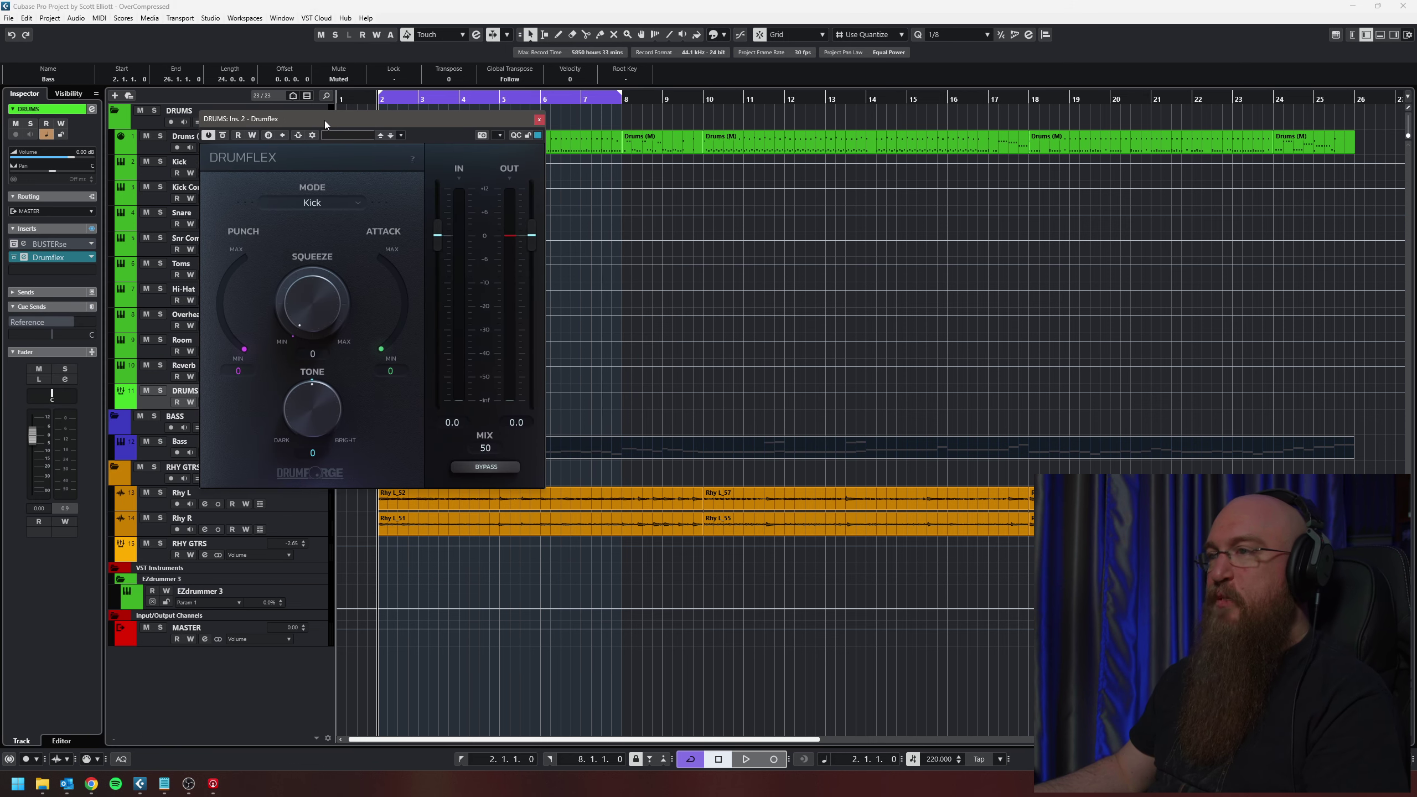
- Switch the Drumflex mode to Bus
{"action": "left_click", "coordinate": [339, 204]}
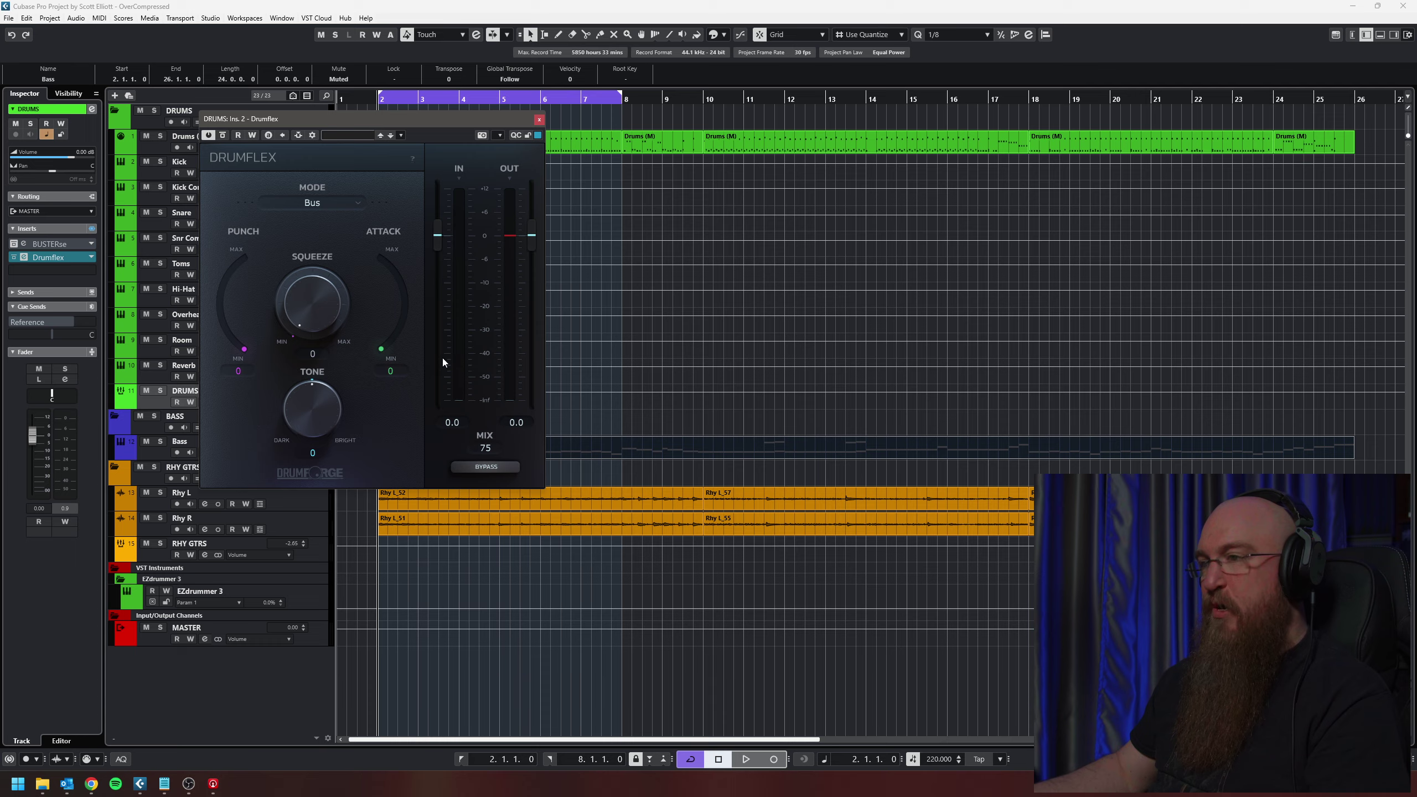
{"action": "left_click_drag", "start_coordinate": [398, 119], "coordinate": [419, 129]}
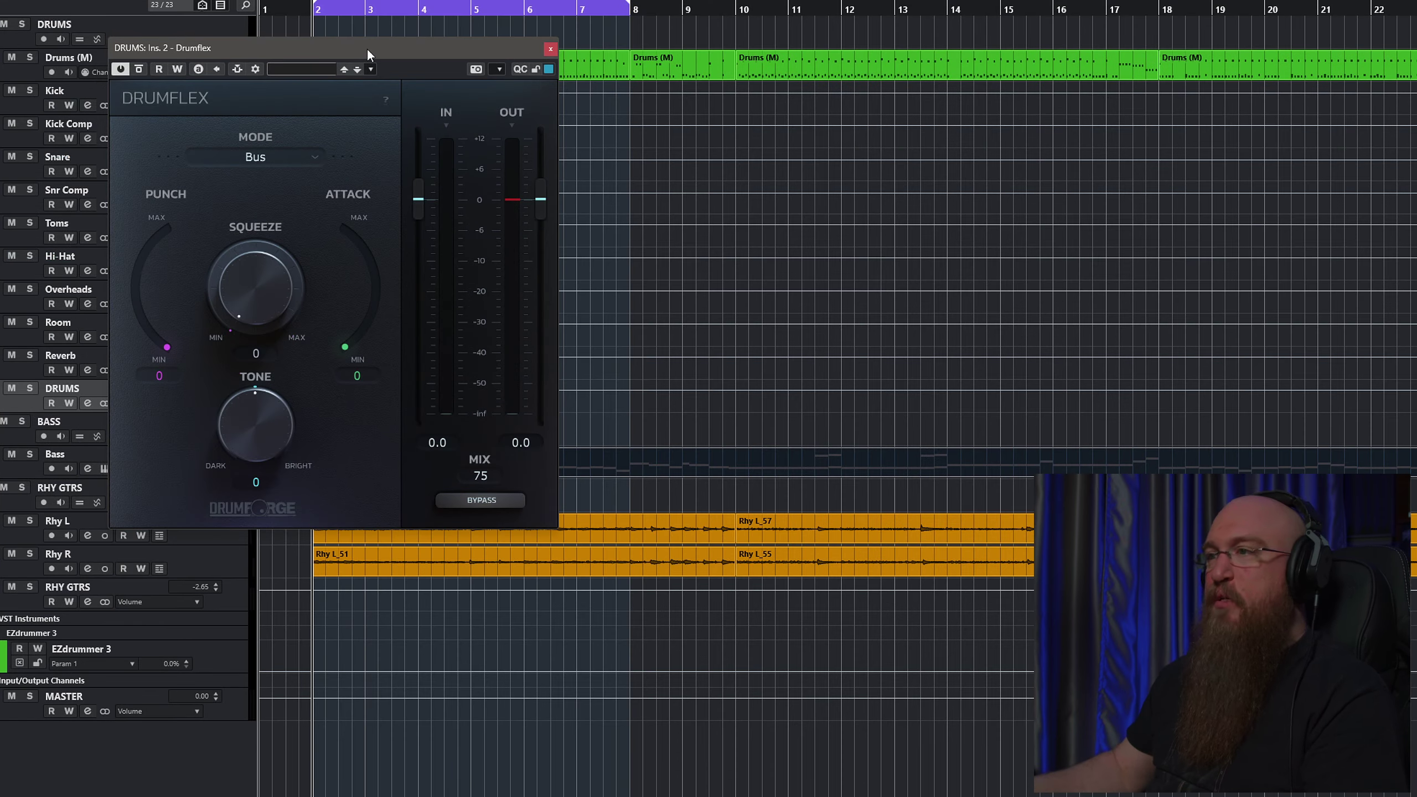
{"action": "left_click_drag", "start_coordinate": [366, 48], "coordinate": [320, 45]}
- Set the Drumflex Squeeze to 40 while the loop plays
{"action": "mouse_move", "coordinate": [204, 290]}
{"action": "left_mouse_down"}
{"action": "mouse_move", "coordinate": [206, 257]}
{"action": "mouse_move", "coordinate": [205, 309]}
{"action": "left_mouse_up"}
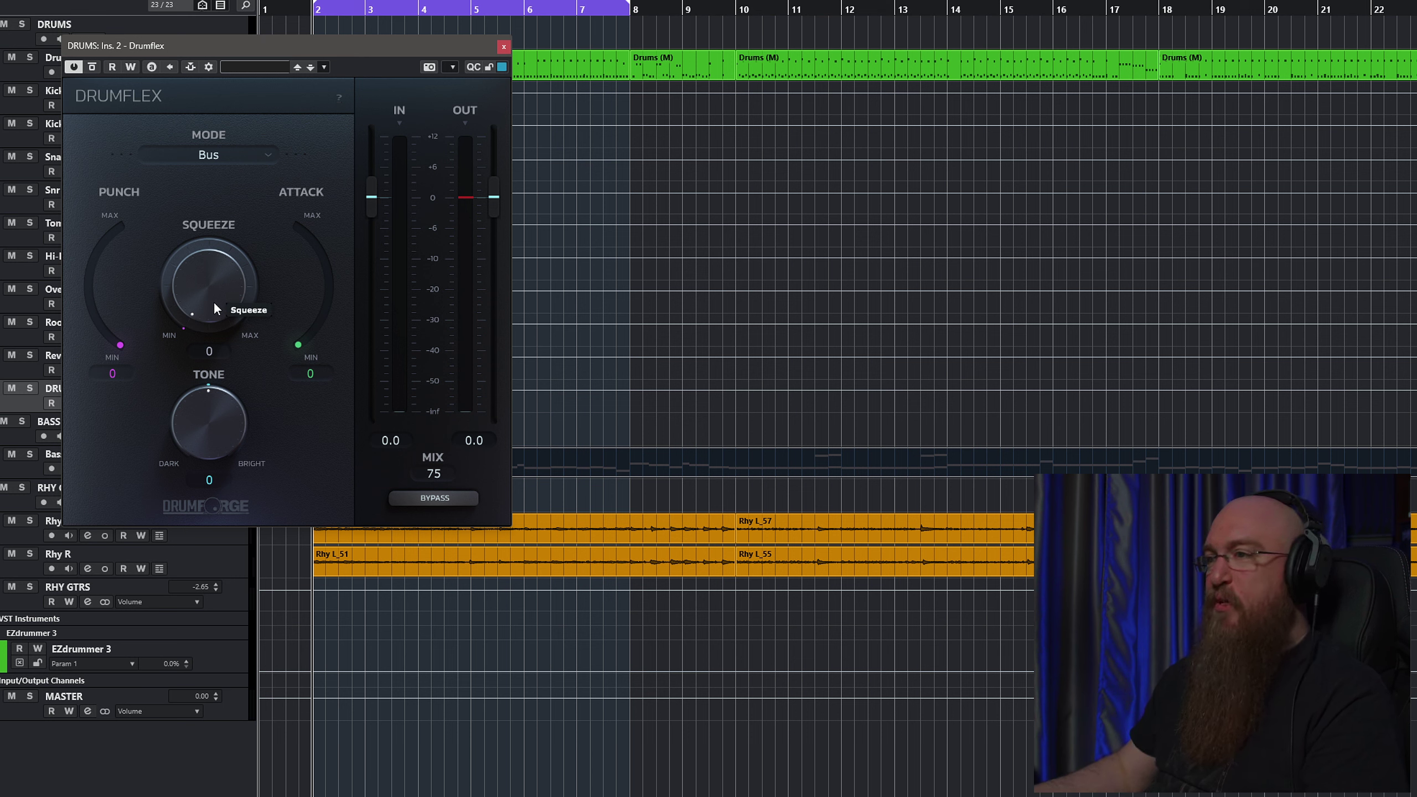
{"action": "key", "text": "space"}
{"action": "scroll", "coordinate": [212, 303], "scroll_direction": "up", "scroll_amount": 2}
{"action": "left_click_drag", "start_coordinate": [212, 298], "coordinate": [212, 266]}
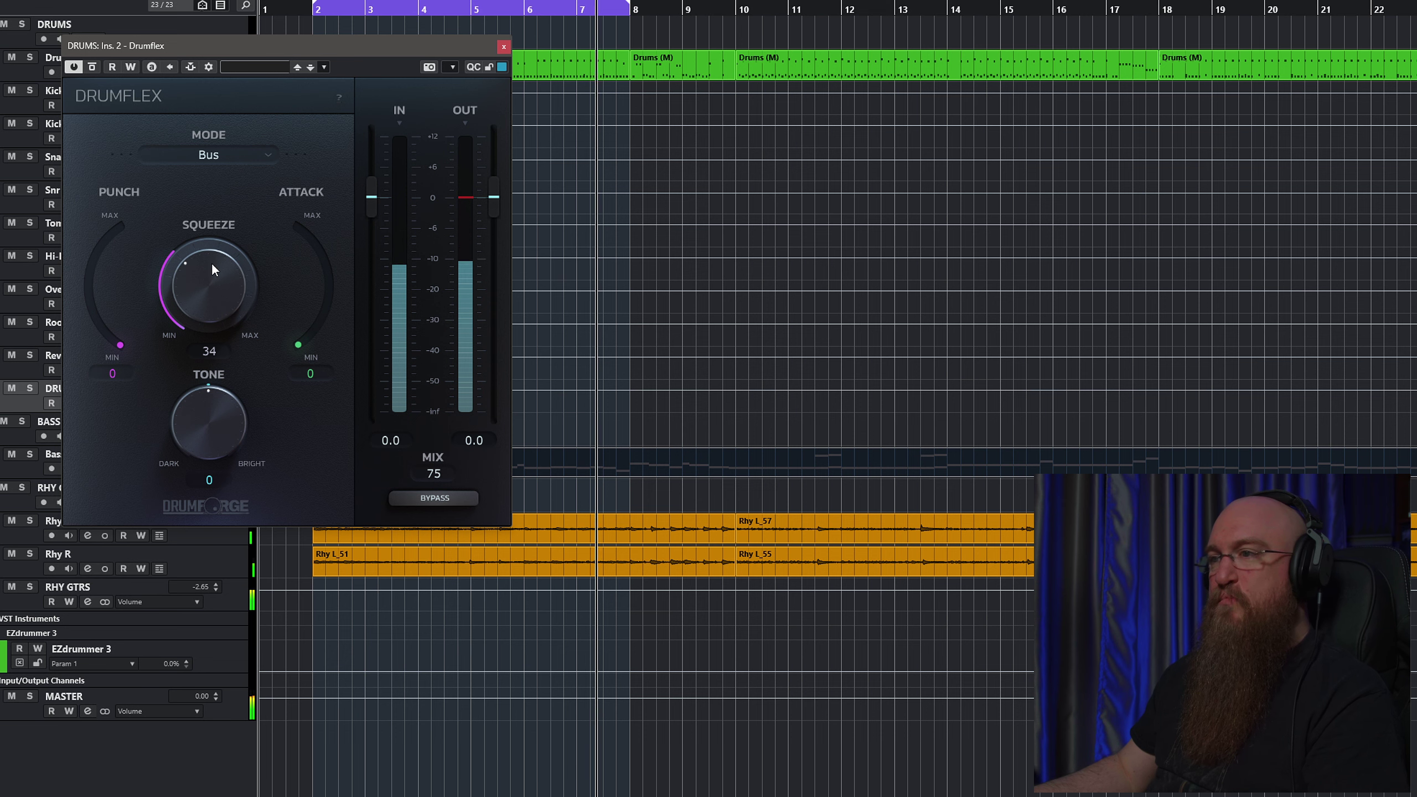
{"action": "left_click_drag", "start_coordinate": [212, 267], "coordinate": [217, 259]}
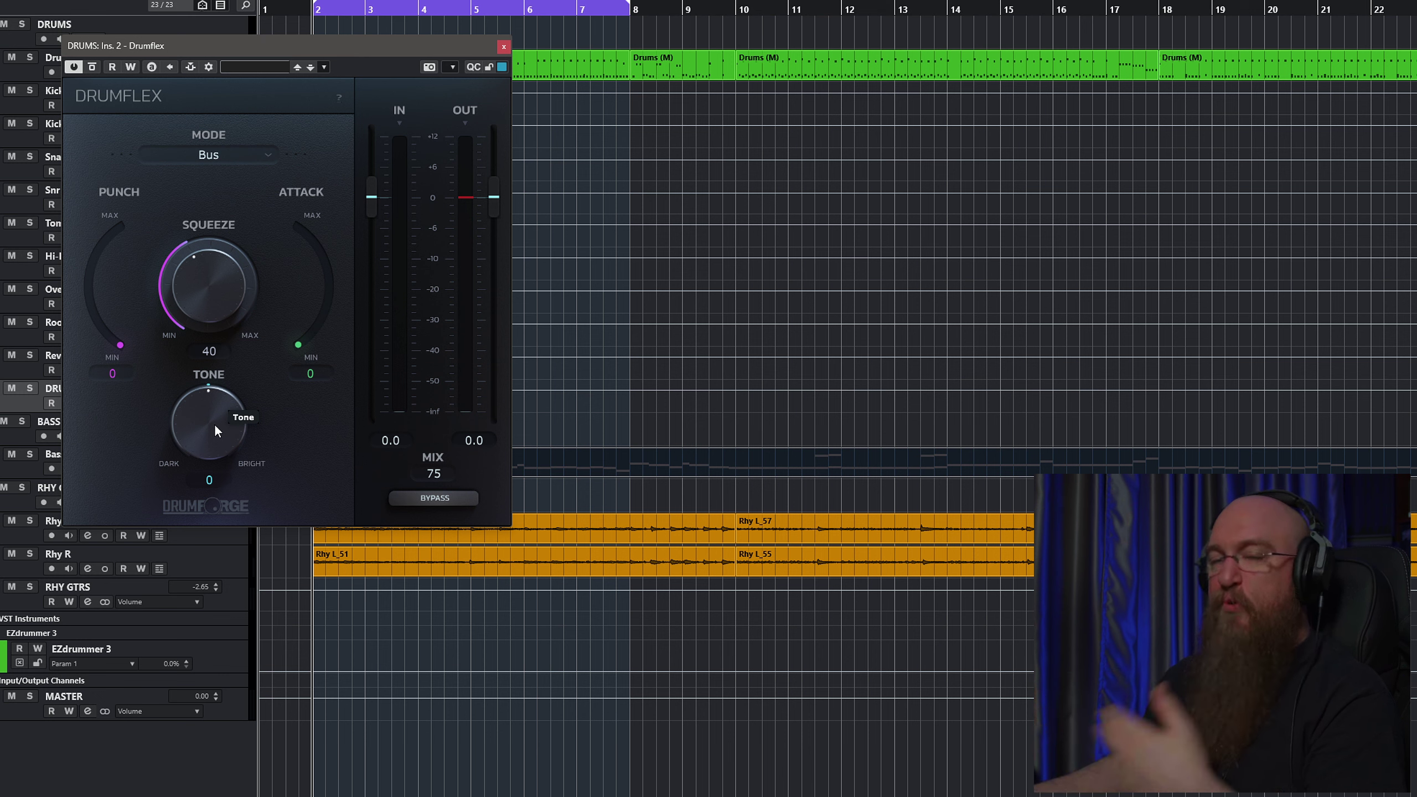
- Set the Drumflex Tone to 10, Punch to 20 and Attack to 30 while listening to the loop
{"action": "key", "text": "space"}
{"action": "left_click_drag", "start_coordinate": [211, 424], "coordinate": [213, 411]}
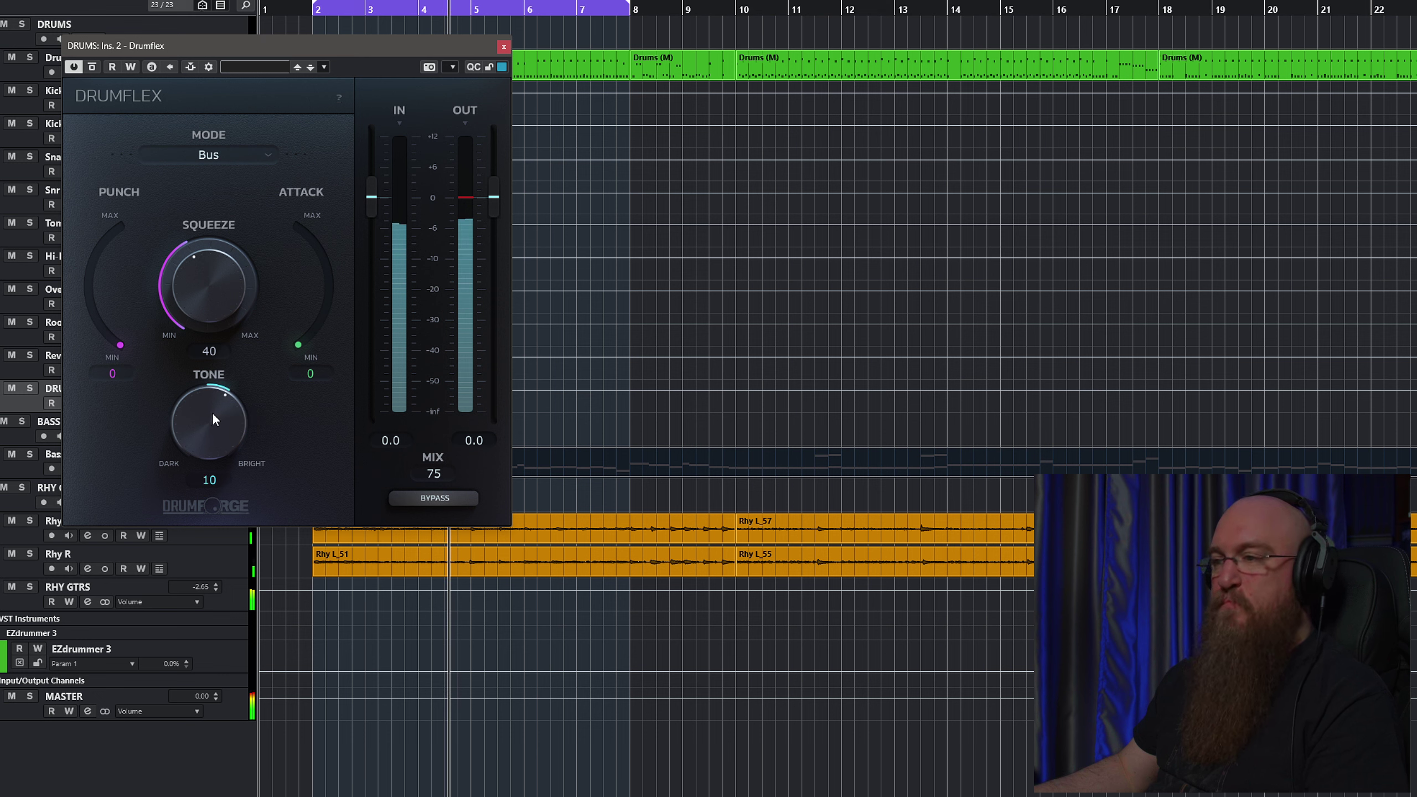
{"action": "left_click_drag", "start_coordinate": [116, 348], "coordinate": [126, 302]}
{"action": "left_click_drag", "start_coordinate": [315, 335], "coordinate": [322, 291]}
{"action": "key", "text": "space"}
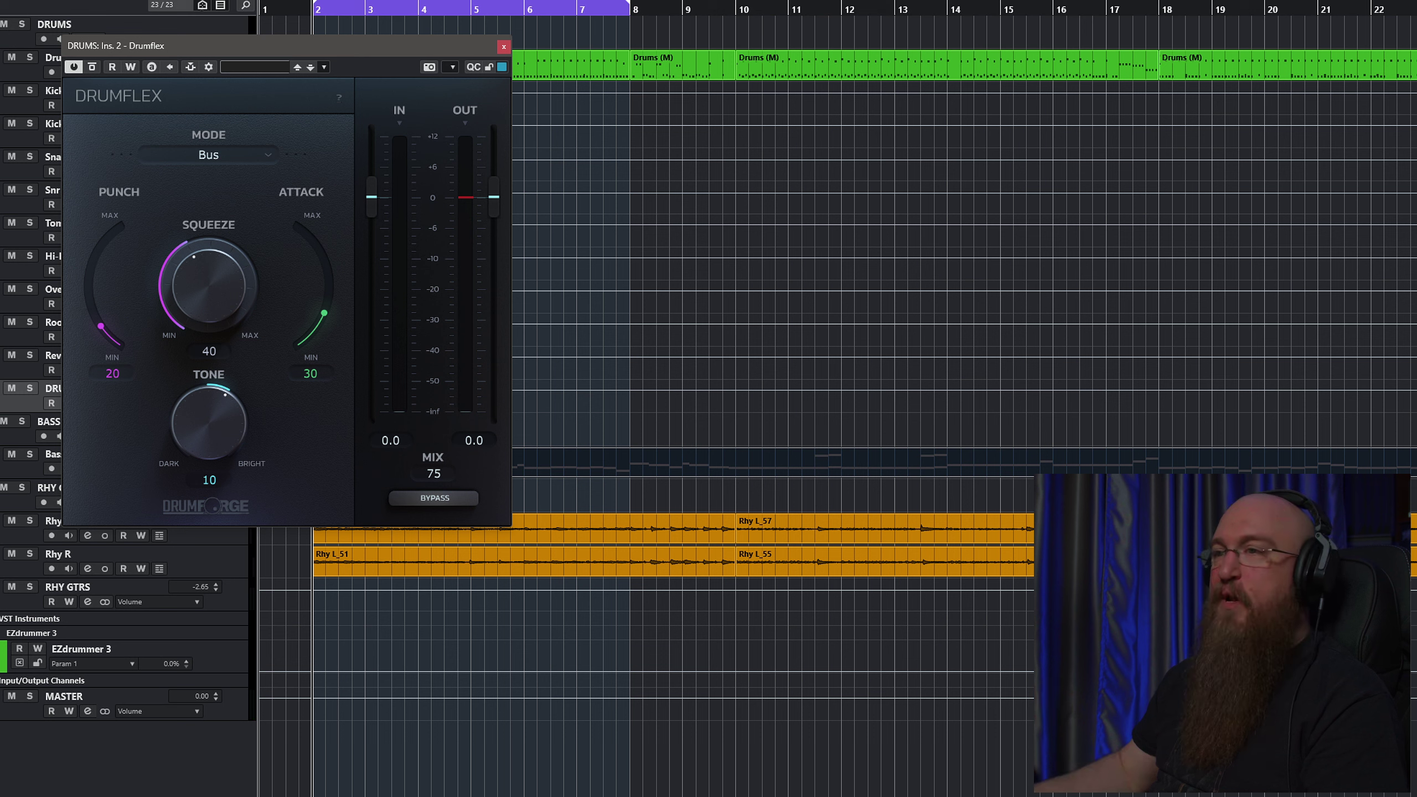
- Play the loop and bypass Drumflex to compare the drums without its processing
{"action": "key", "text": "space"}
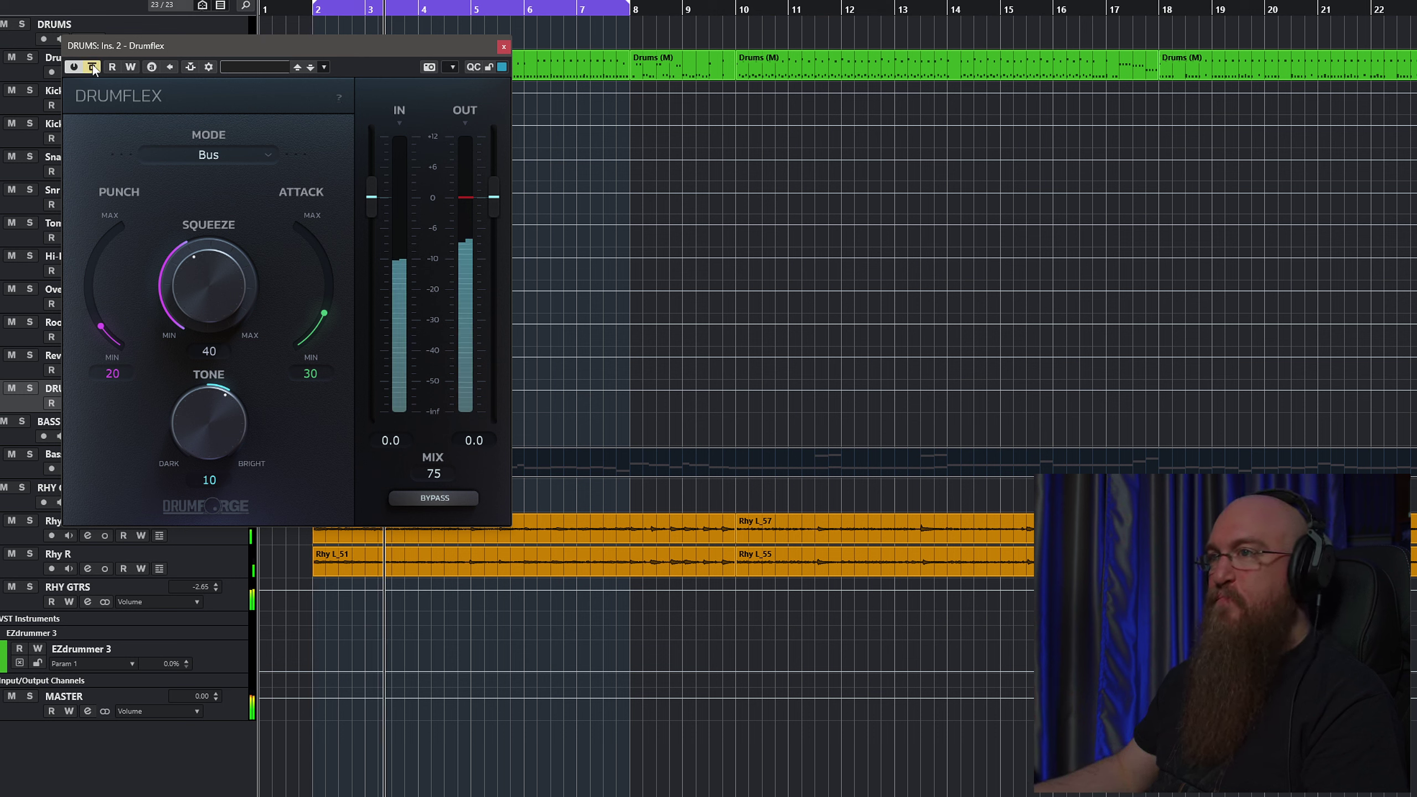
{"action": "key", "text": "space"}
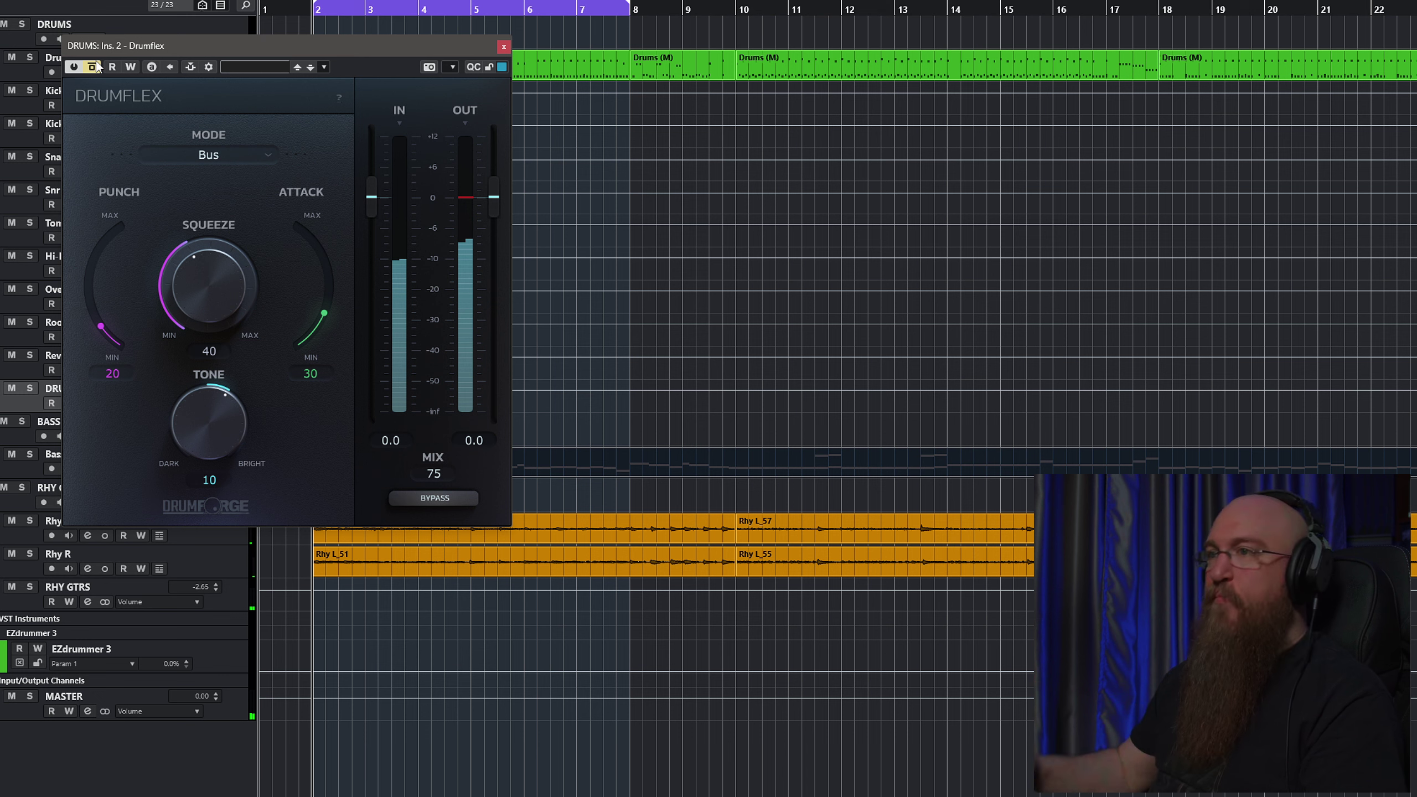
- Lower the Drumflex output level to -2.24 while the loop plays
{"action": "key", "text": "space"}
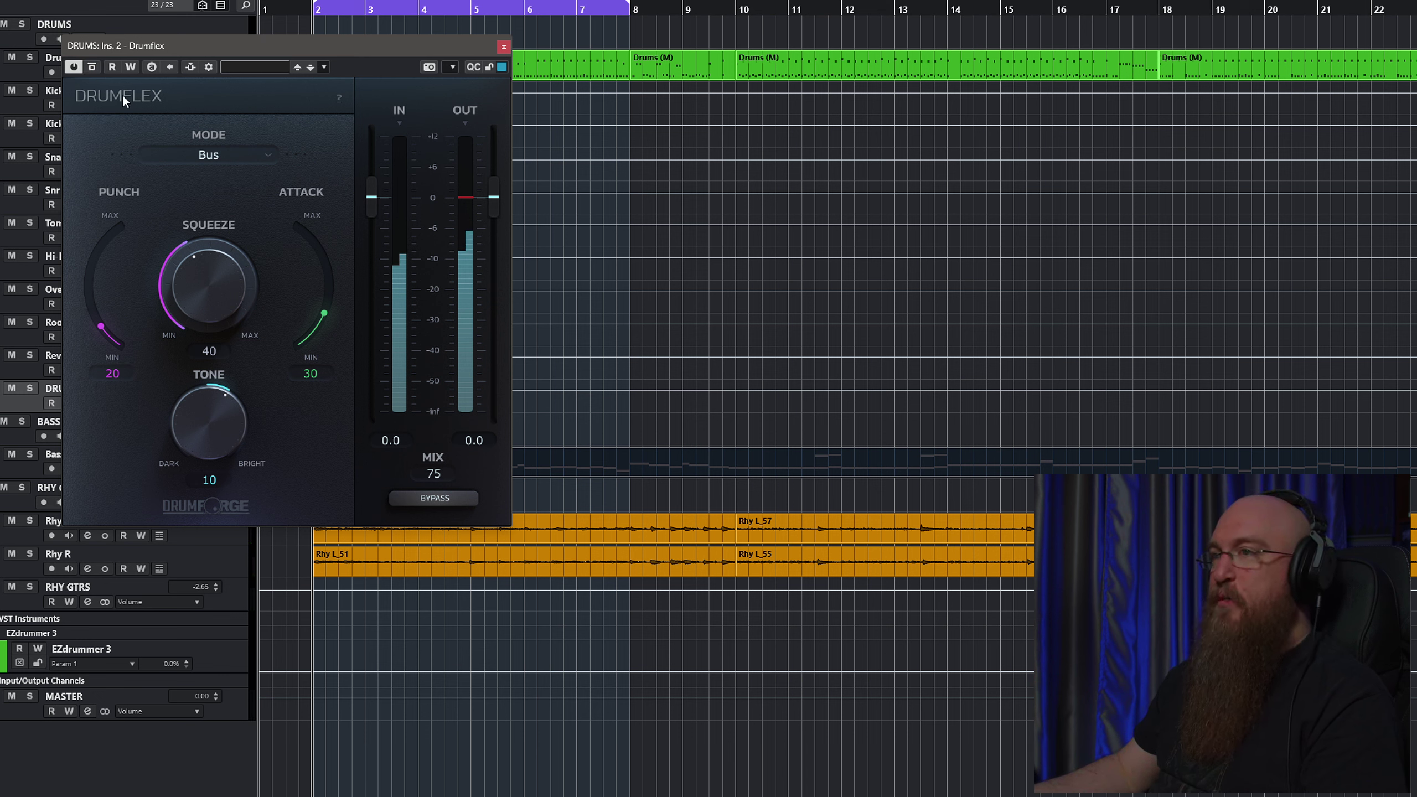
{"action": "left_click_drag", "start_coordinate": [493, 202], "coordinate": [498, 219]}
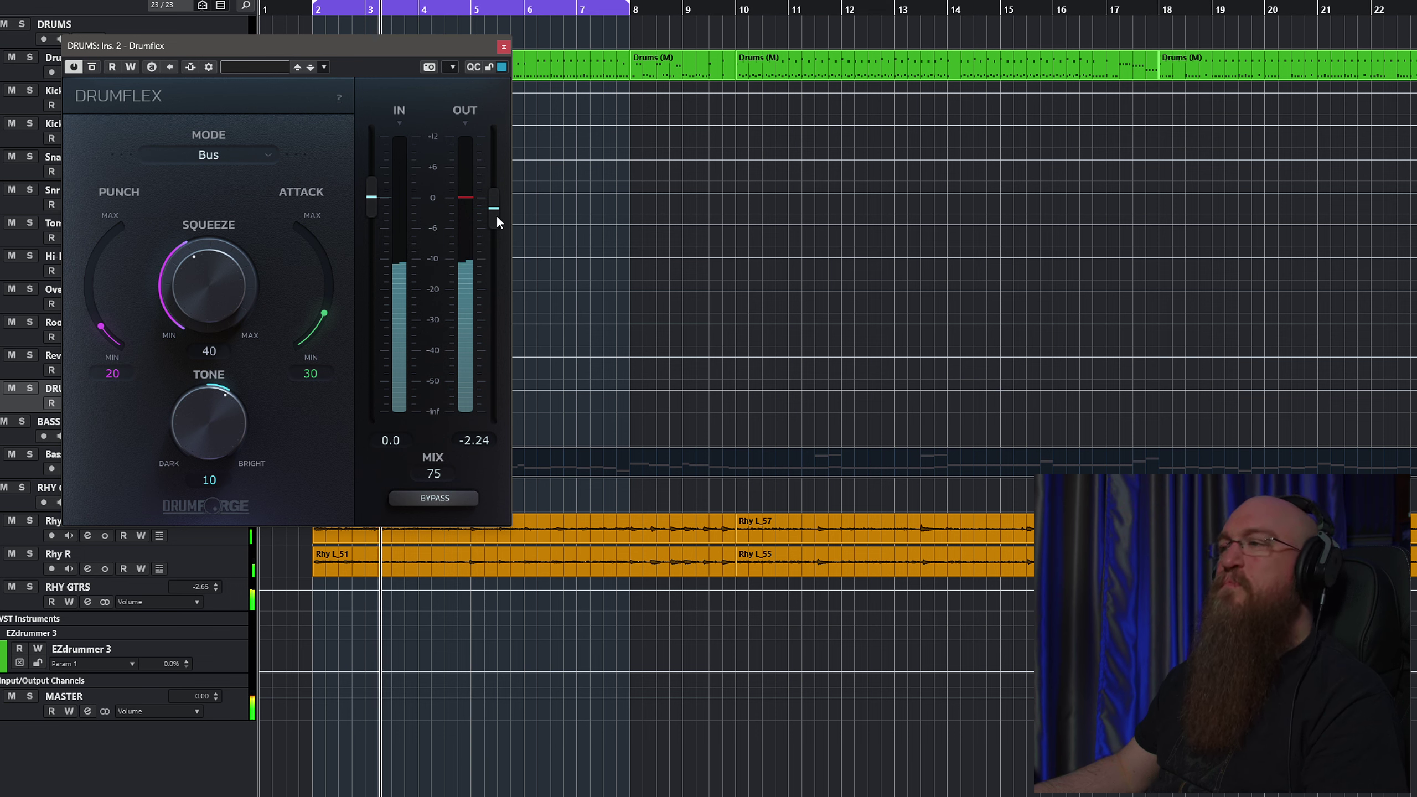
{"action": "key", "text": "space"}
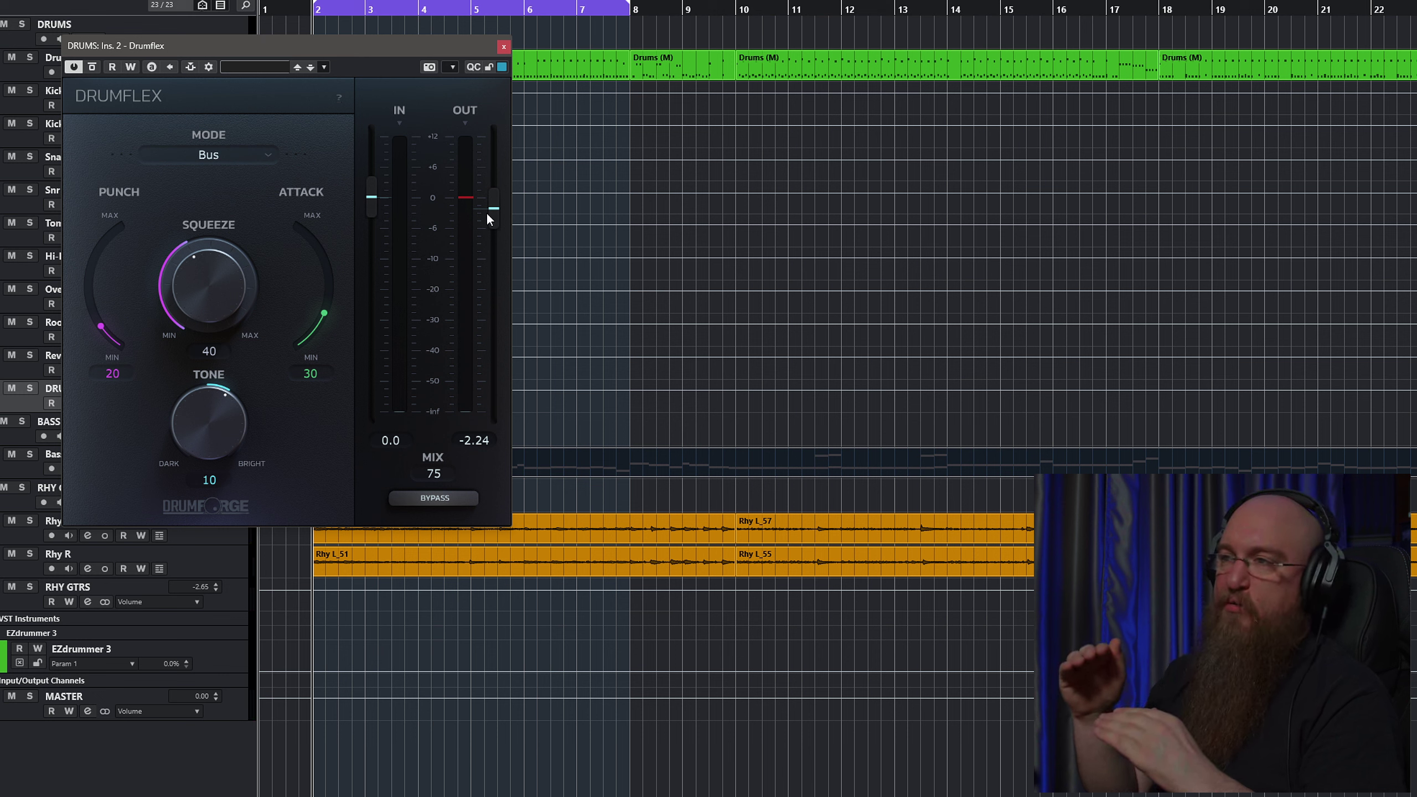
- Compare the loop with Drumflex bypassed and active, trimming its output level to -2.54 to match
{"action": "key", "text": "space"}
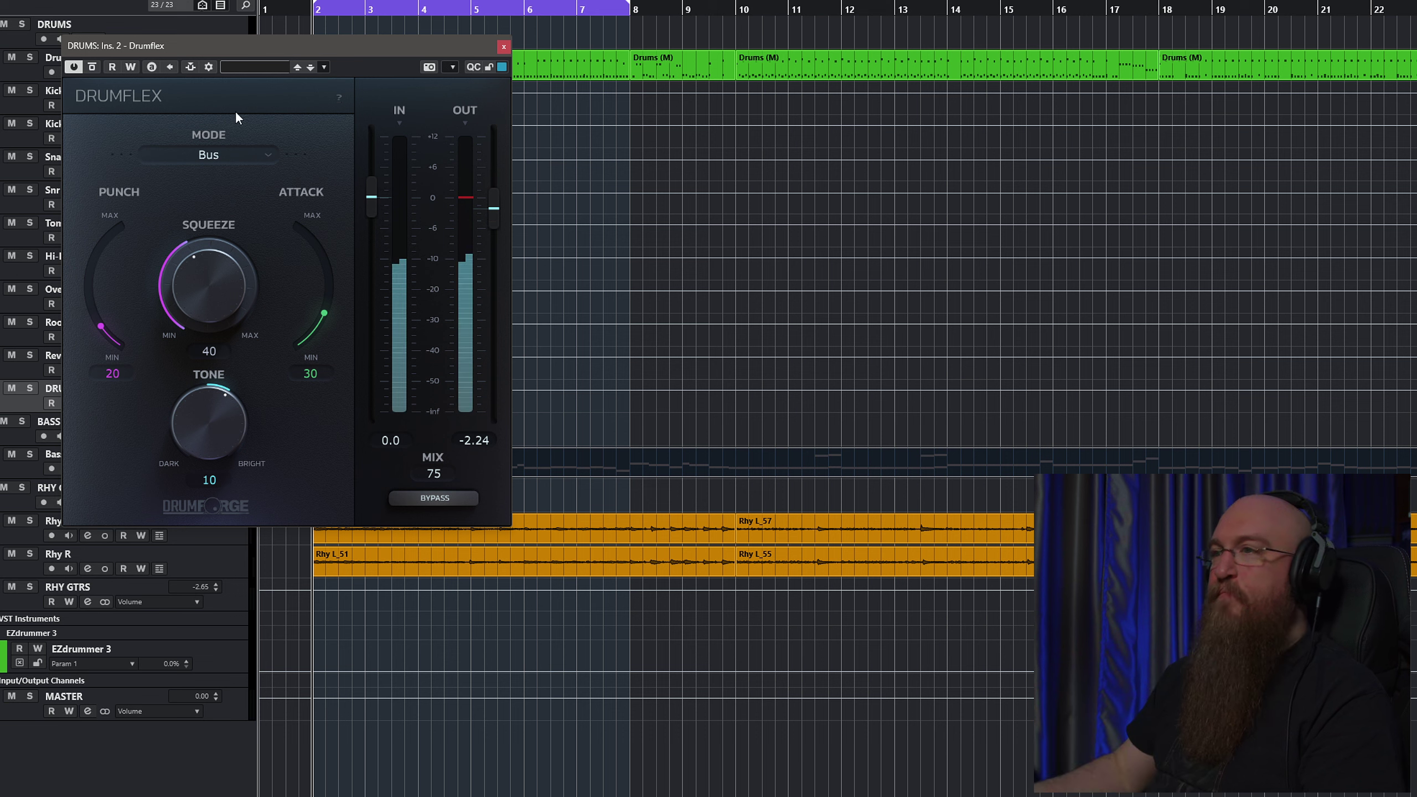
{"action": "left_click", "coordinate": [93, 68]}
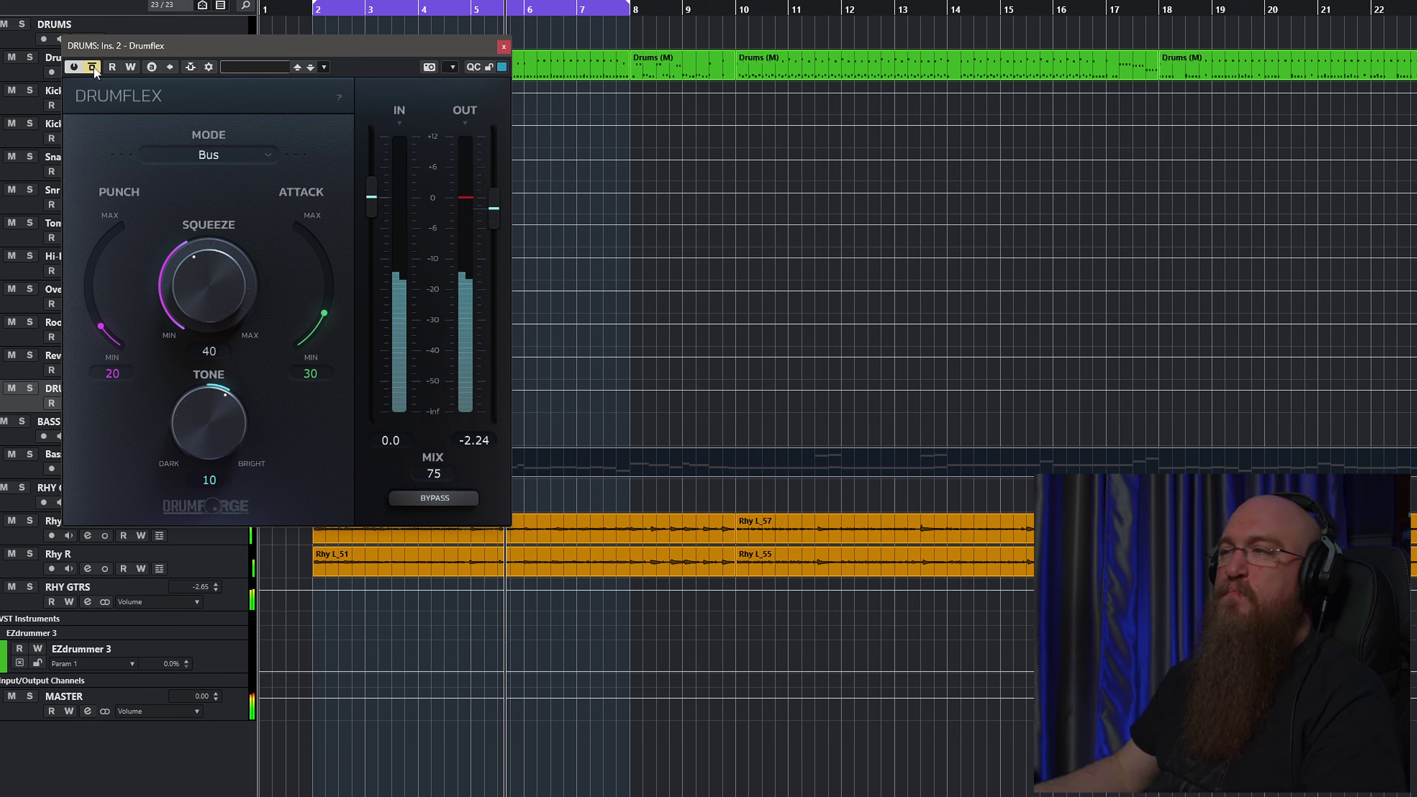
{"action": "left_click", "coordinate": [92, 67]}
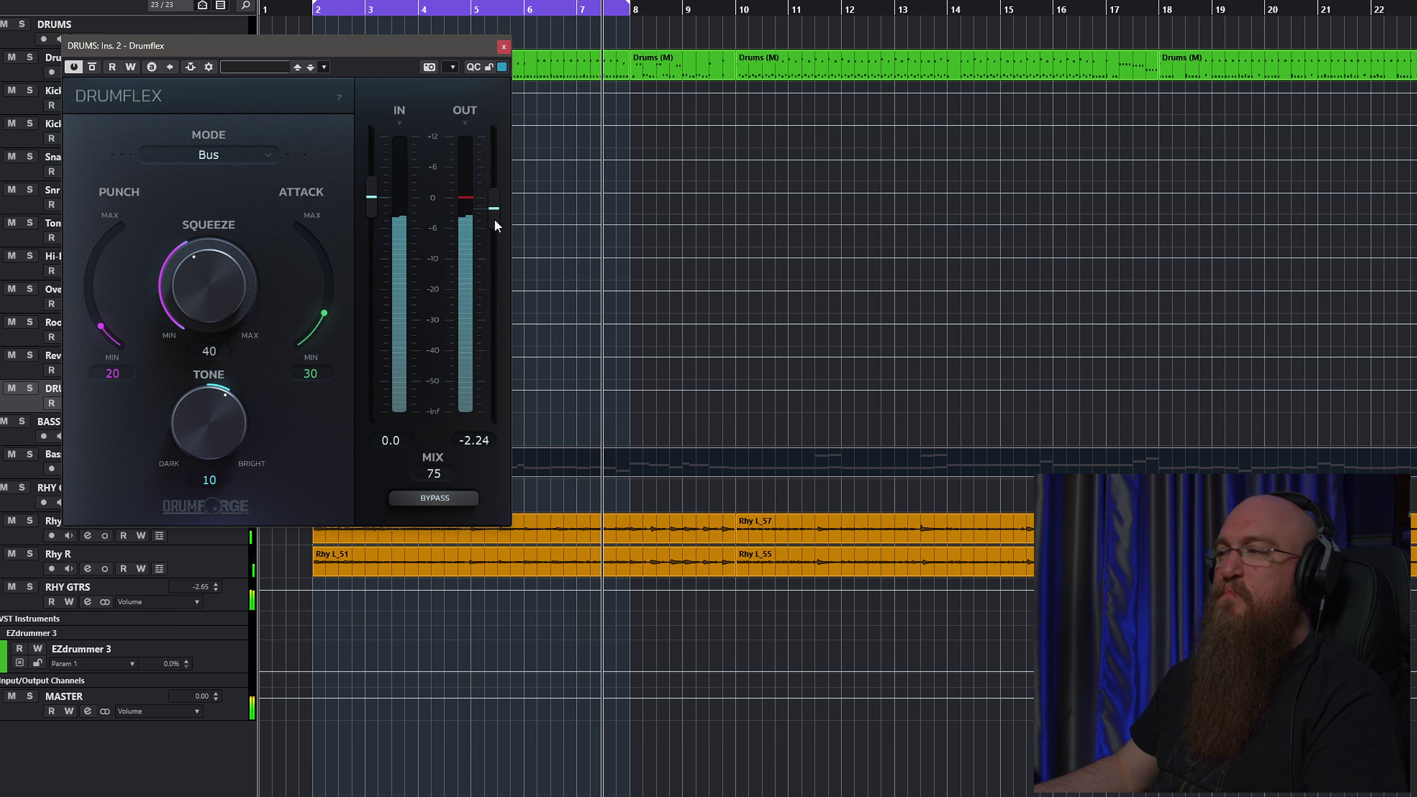
{"action": "left_click_drag", "start_coordinate": [494, 218], "coordinate": [494, 220]}
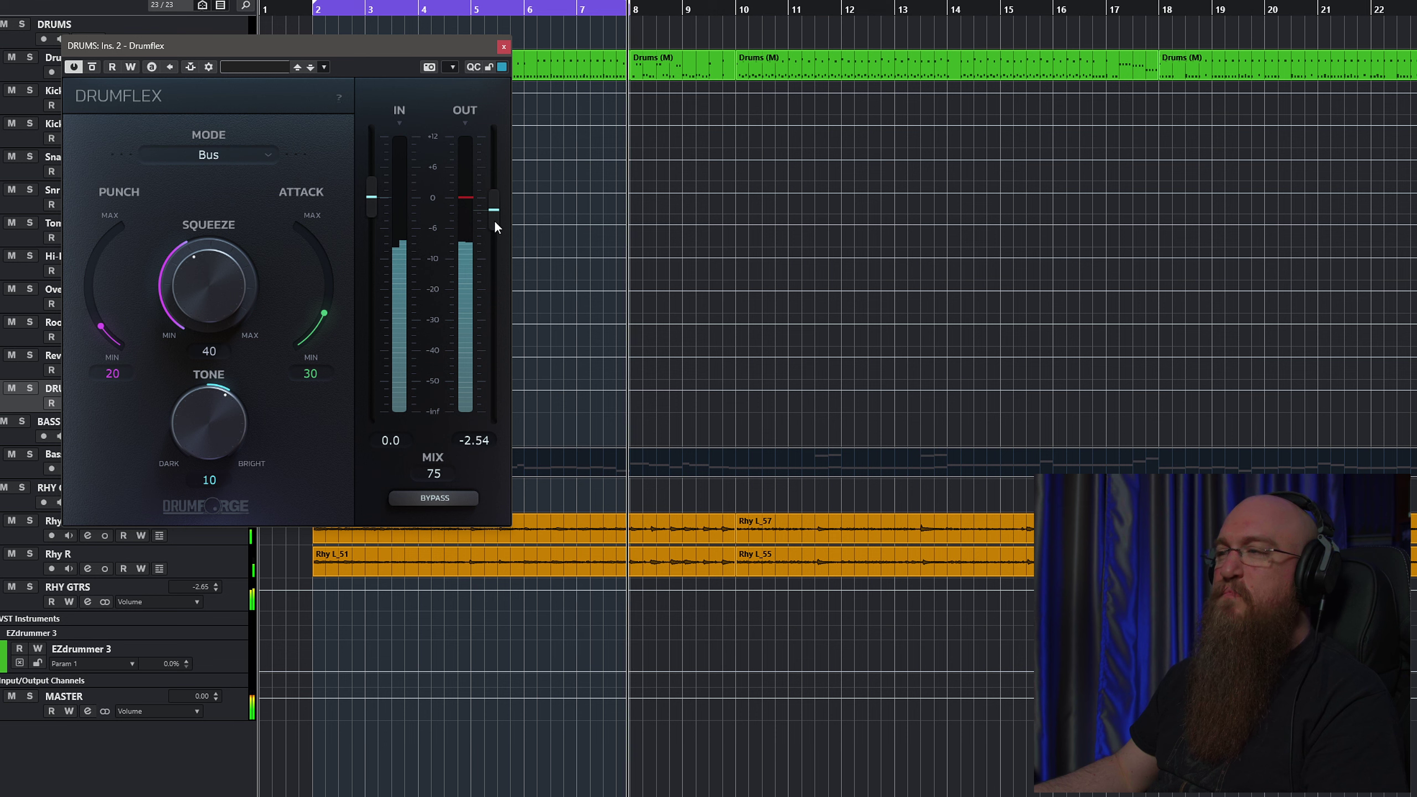
{"action": "left_click", "coordinate": [91, 68]}
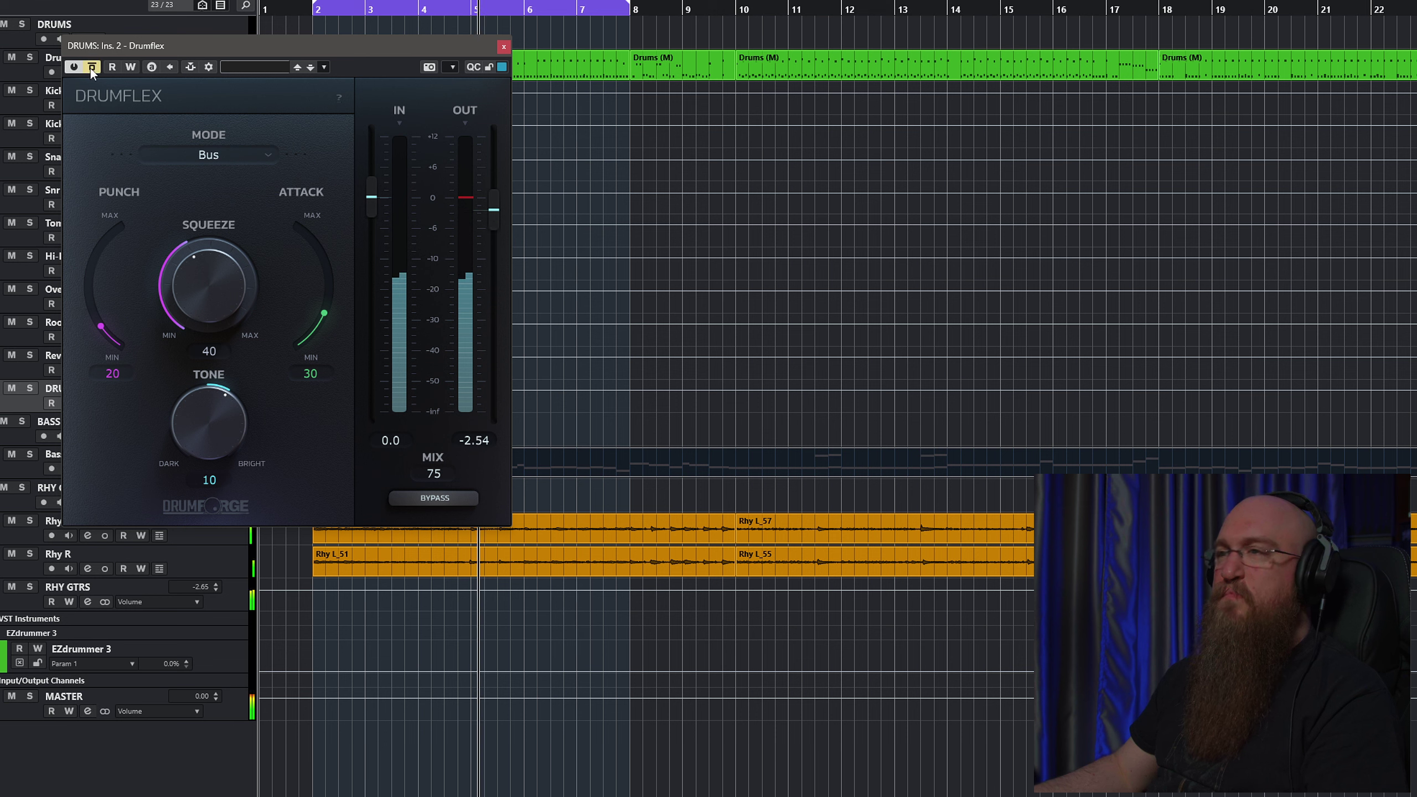
{"action": "left_click", "coordinate": [92, 68]}
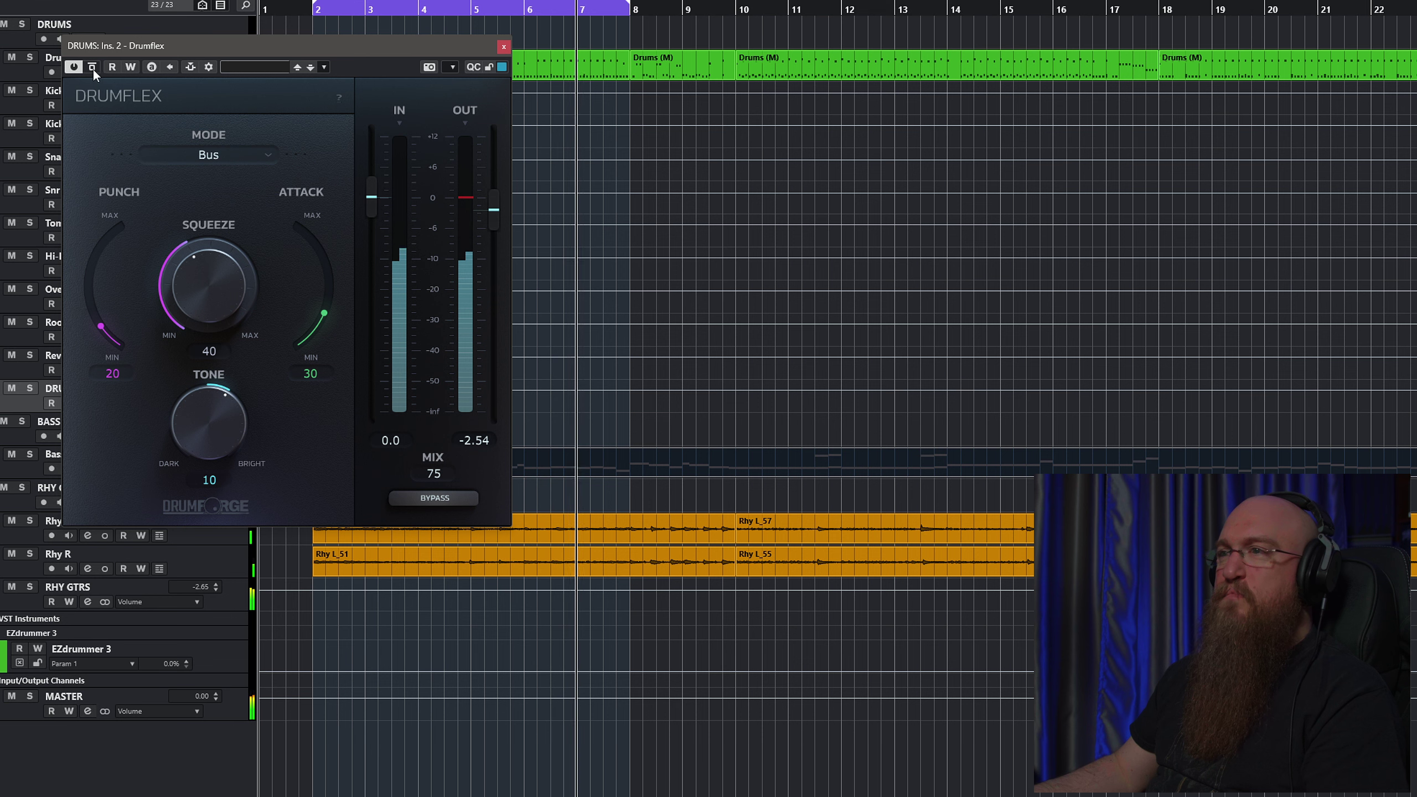
{"action": "key", "text": "space"}
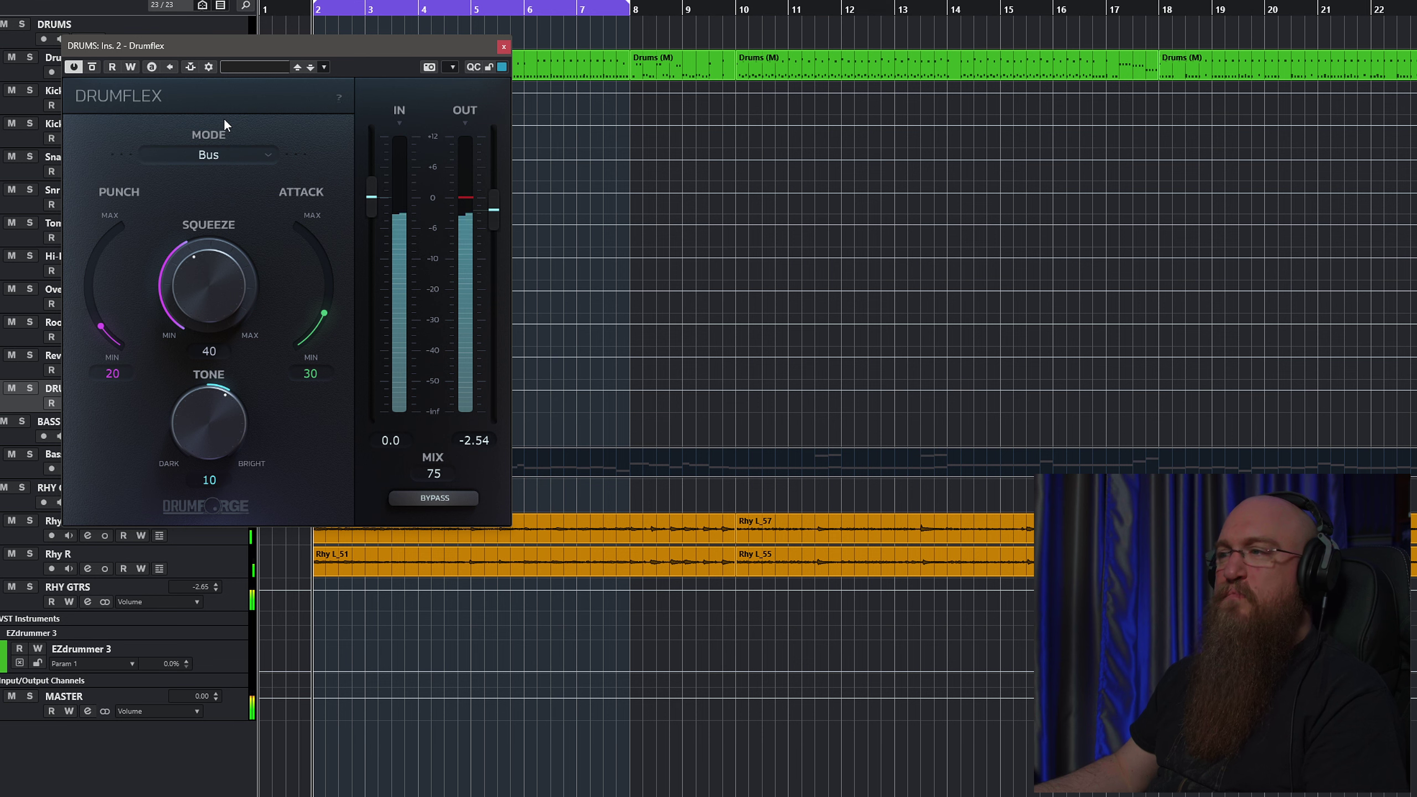
- Close the Drumflex plugin and unmute the Bass part while the loop plays
{"action": "left_click", "coordinate": [502, 47]}
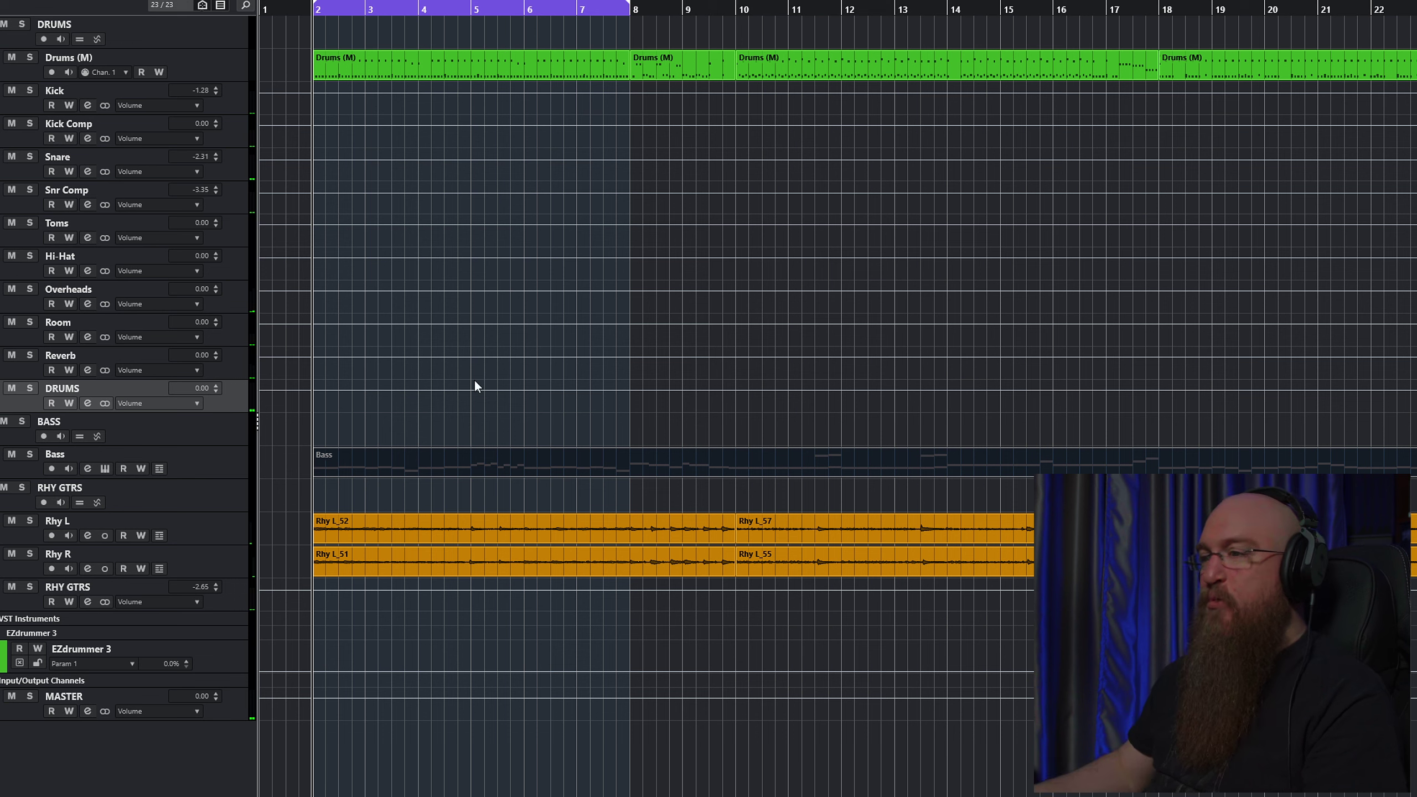
{"action": "left_click", "coordinate": [24, 599]}
{"action": "key", "text": "space"}
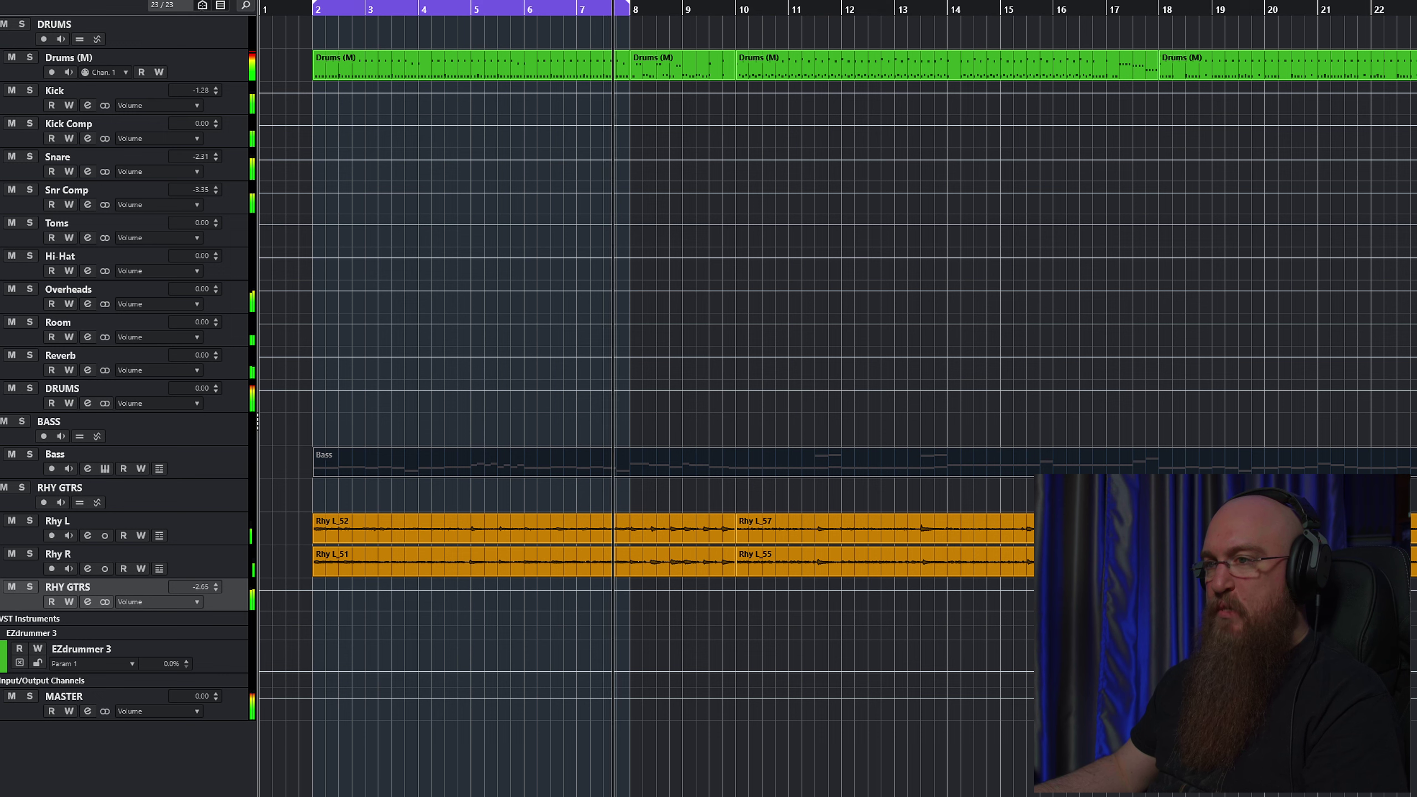
{"action": "left_click", "coordinate": [459, 468]}
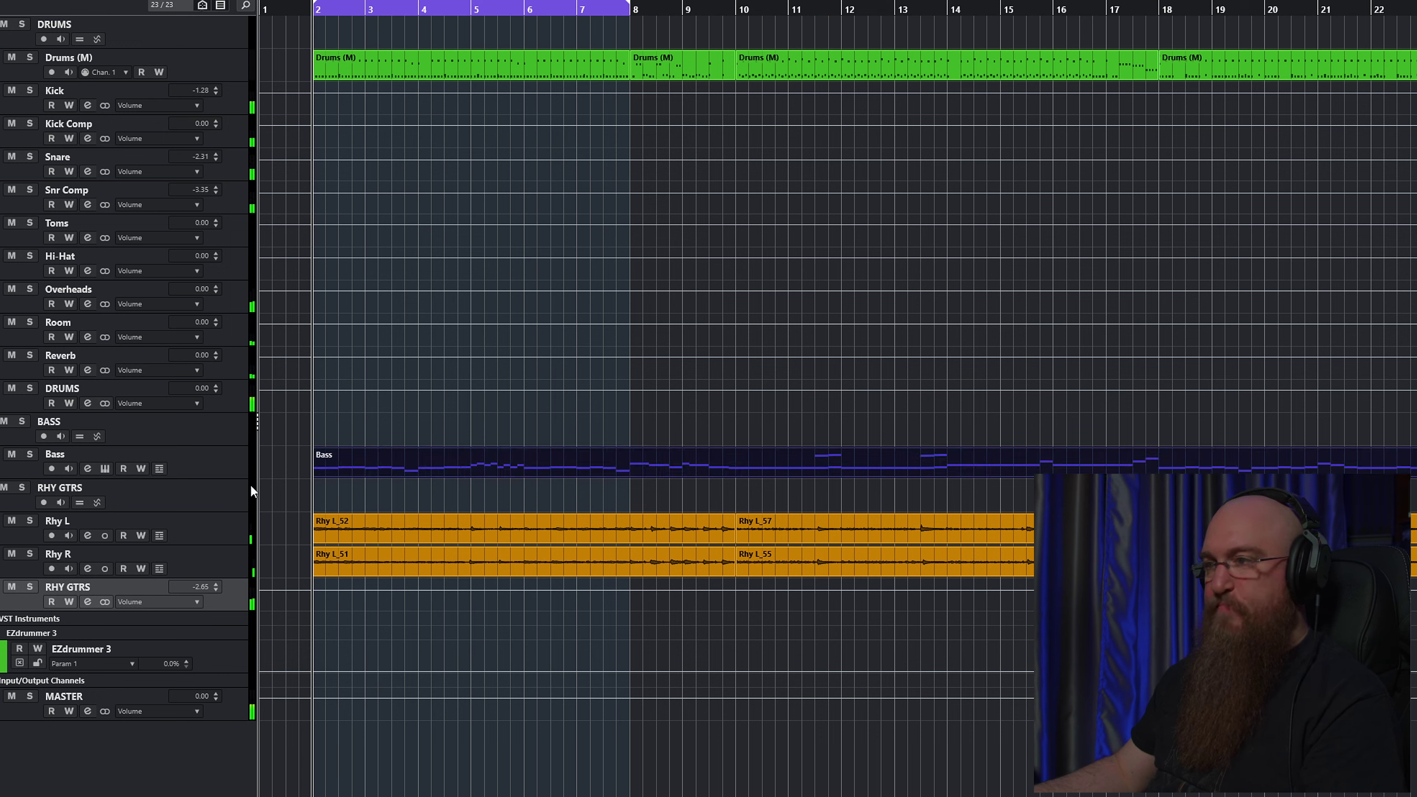
- Select the Bass and RHY GTRS channels in the MixConsole and lower their faders together to -15.4 and -10.2
{"action": "left_click", "coordinate": [224, 453]}
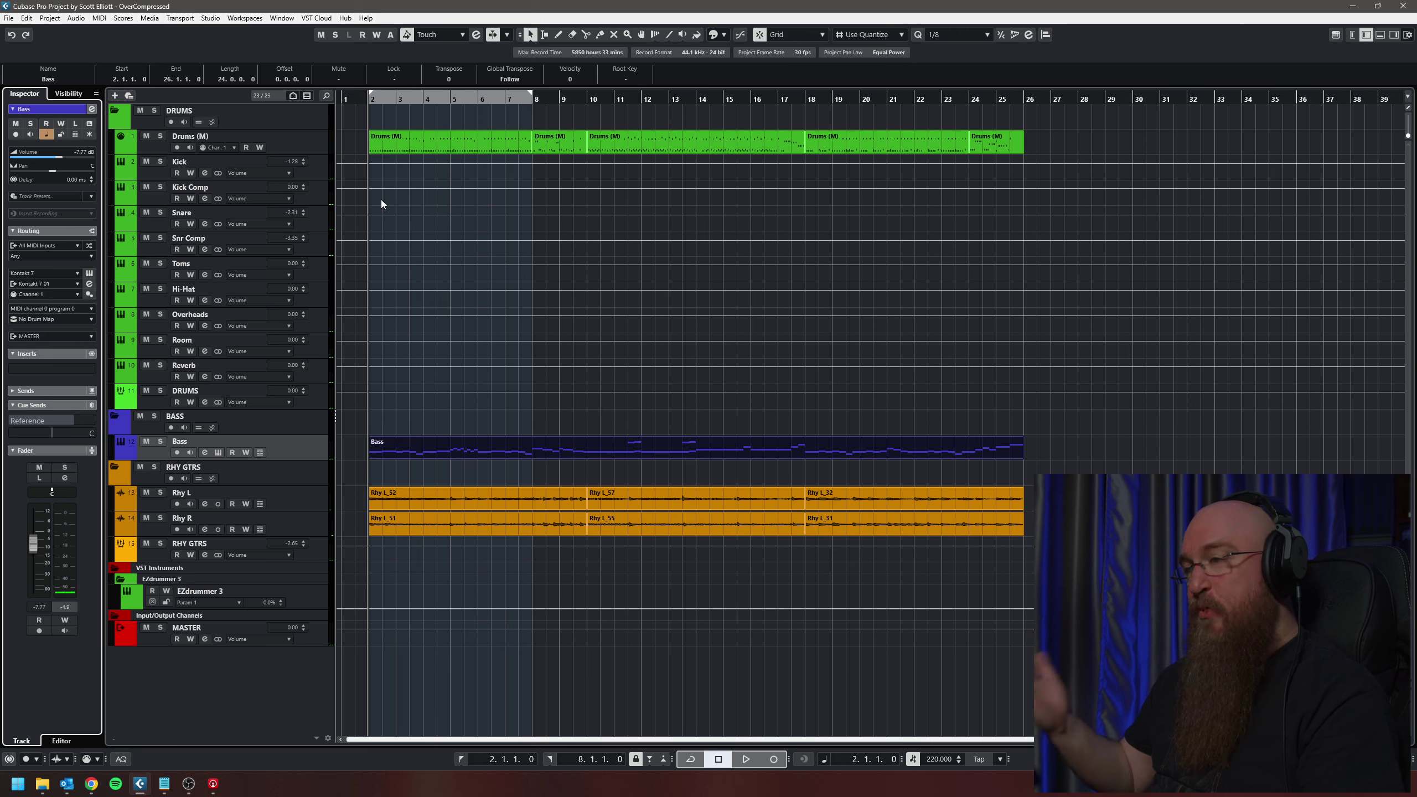
{"action": "key", "text": "F3"}
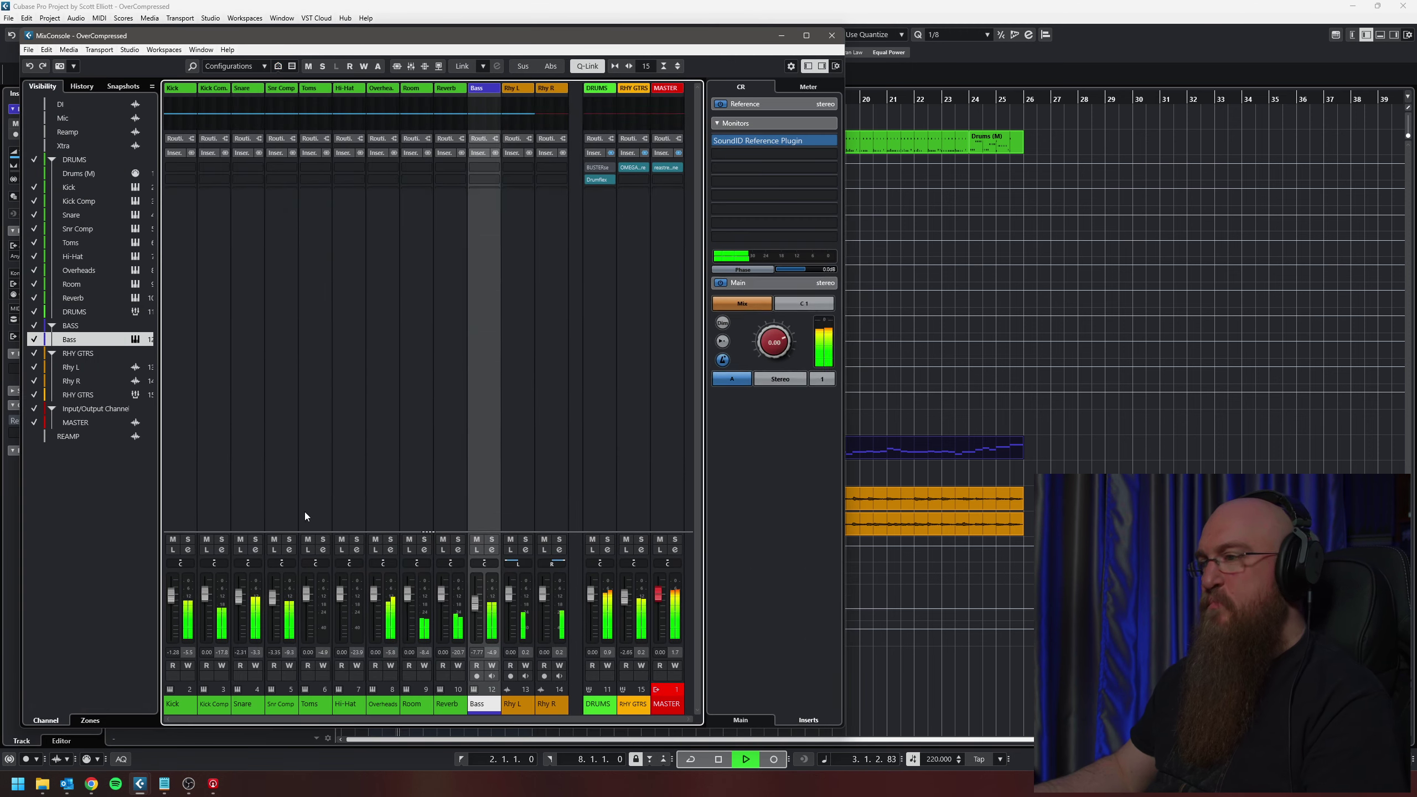
{"action": "left_click", "coordinate": [638, 476], "text": "ctrl"}
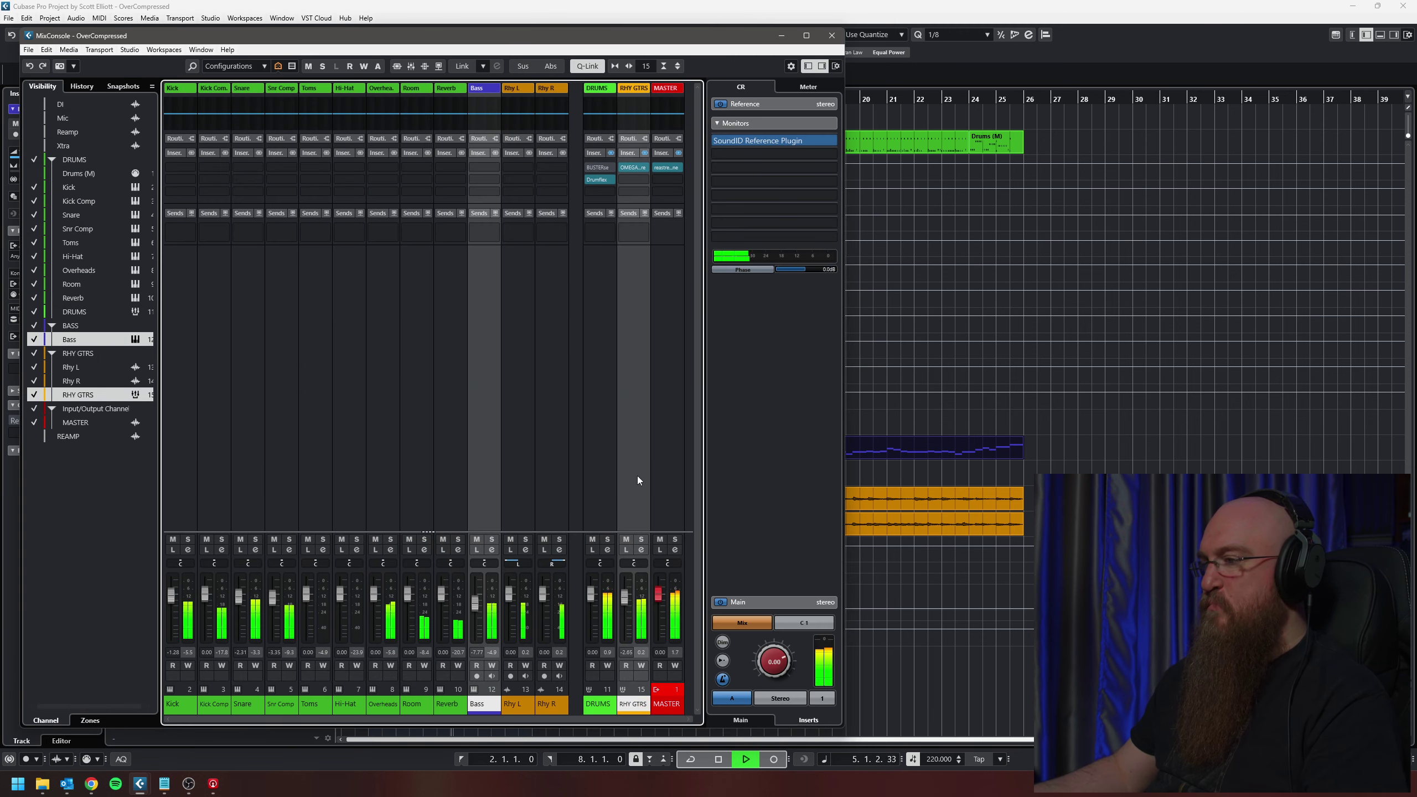
{"action": "left_click_drag", "start_coordinate": [625, 596], "coordinate": [627, 611]}
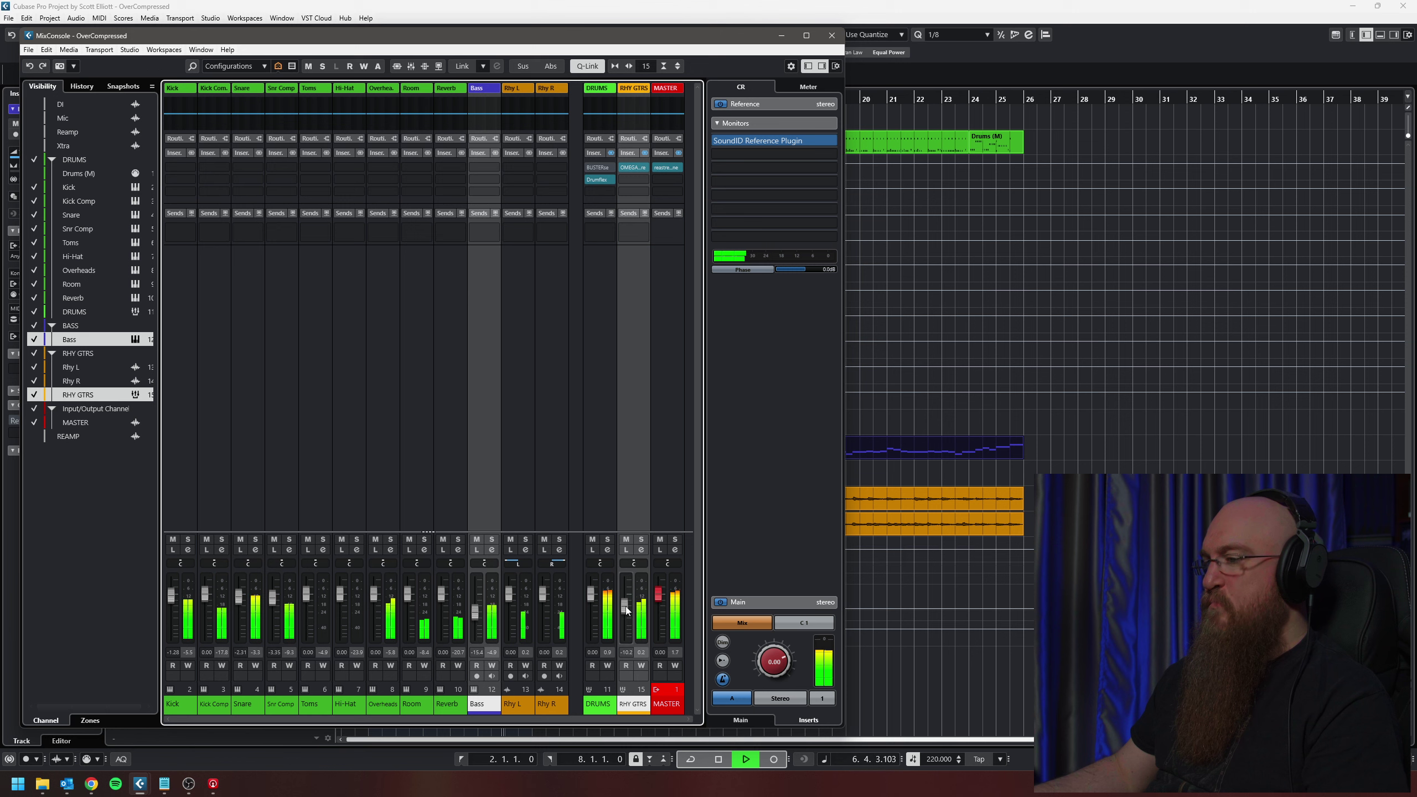